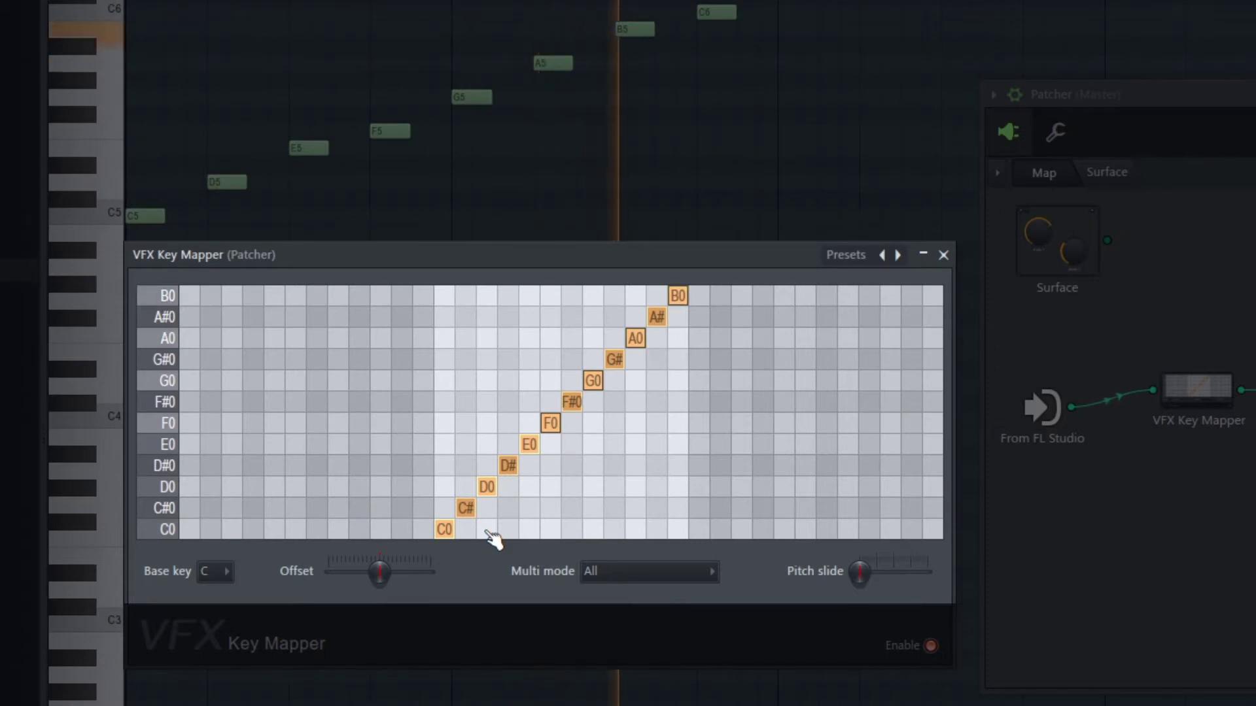
# Try remapping the C0 key to D0, then E0, clear it, then add G0
pyautogui.click(487, 530)
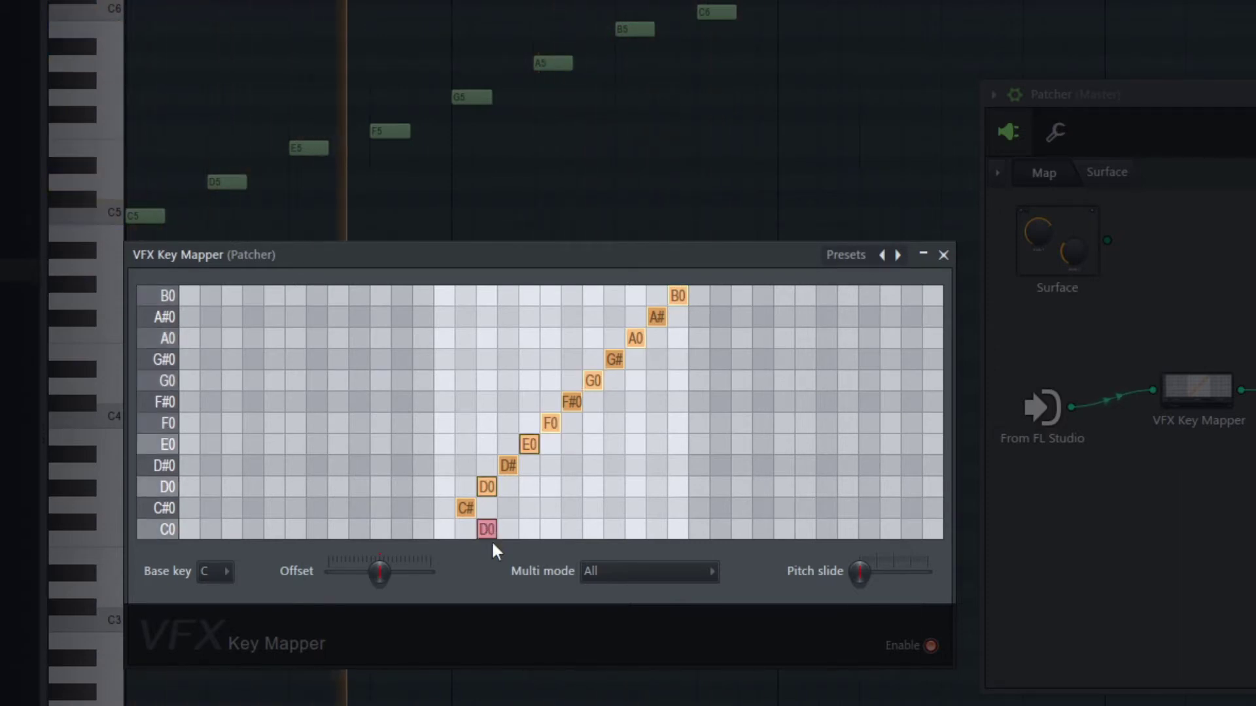
pyautogui.click(530, 530)
pyautogui.rightClick(528, 531)
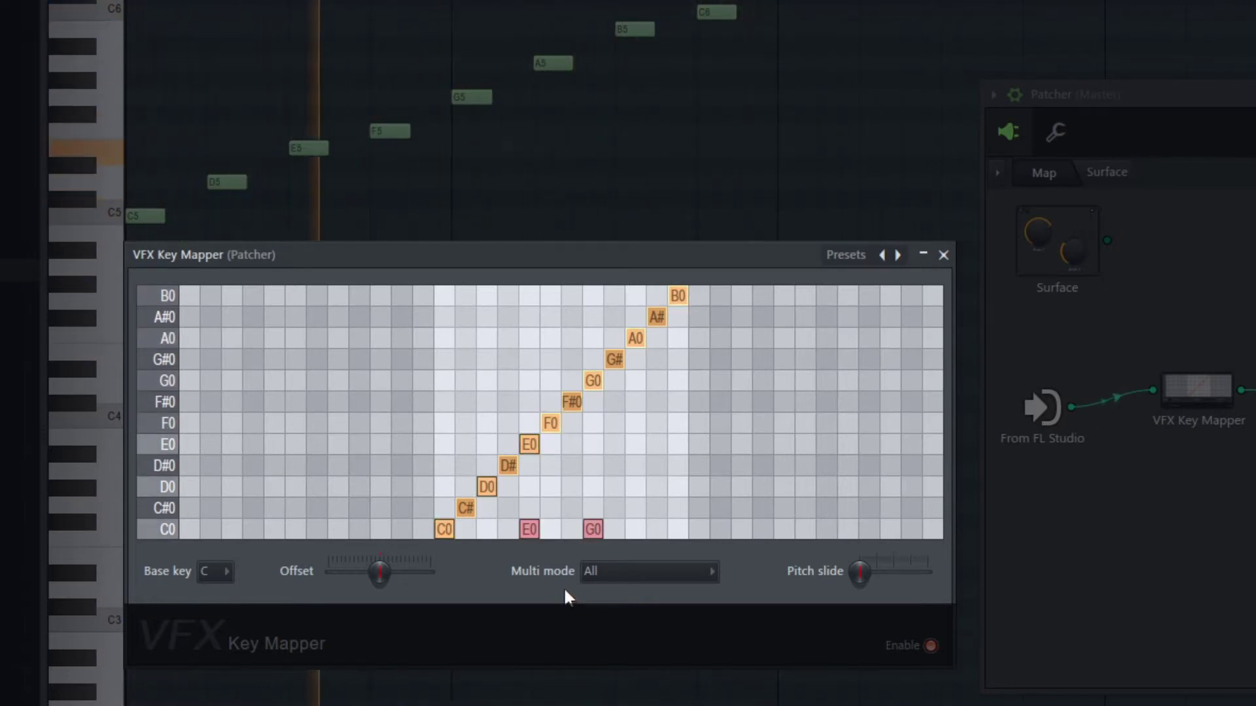
pyautogui.click(595, 448)
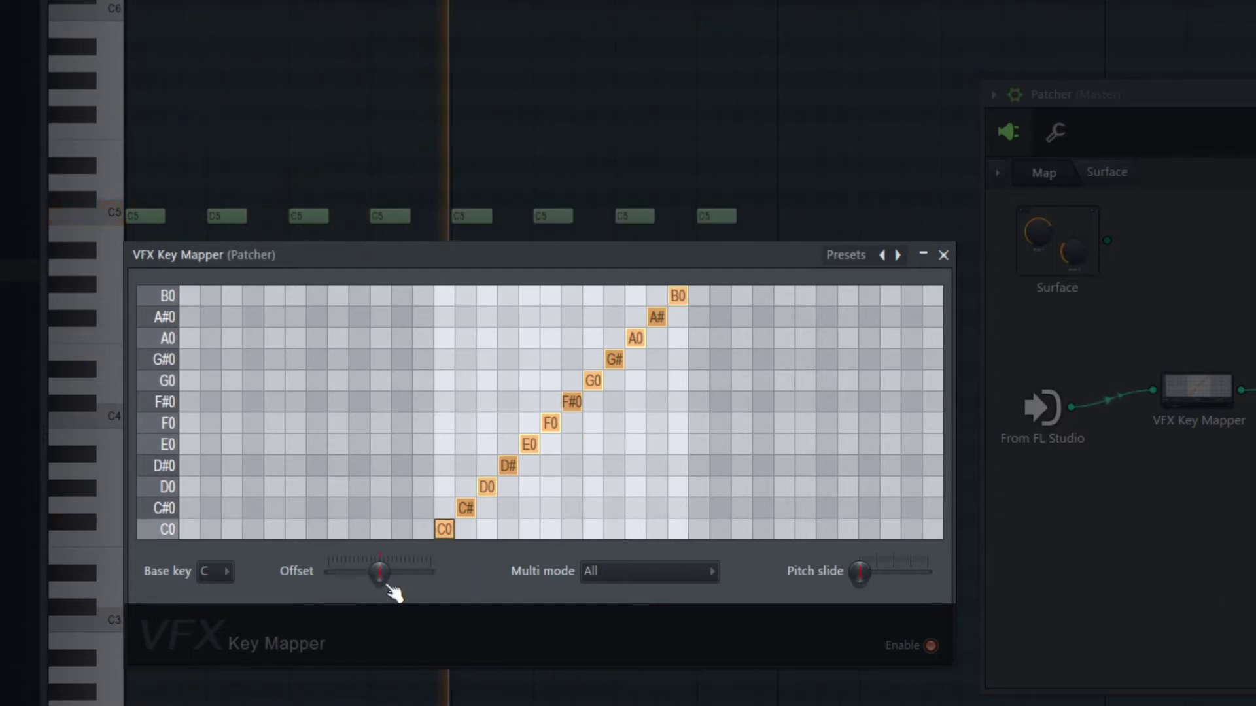
pyautogui.click(226, 573)
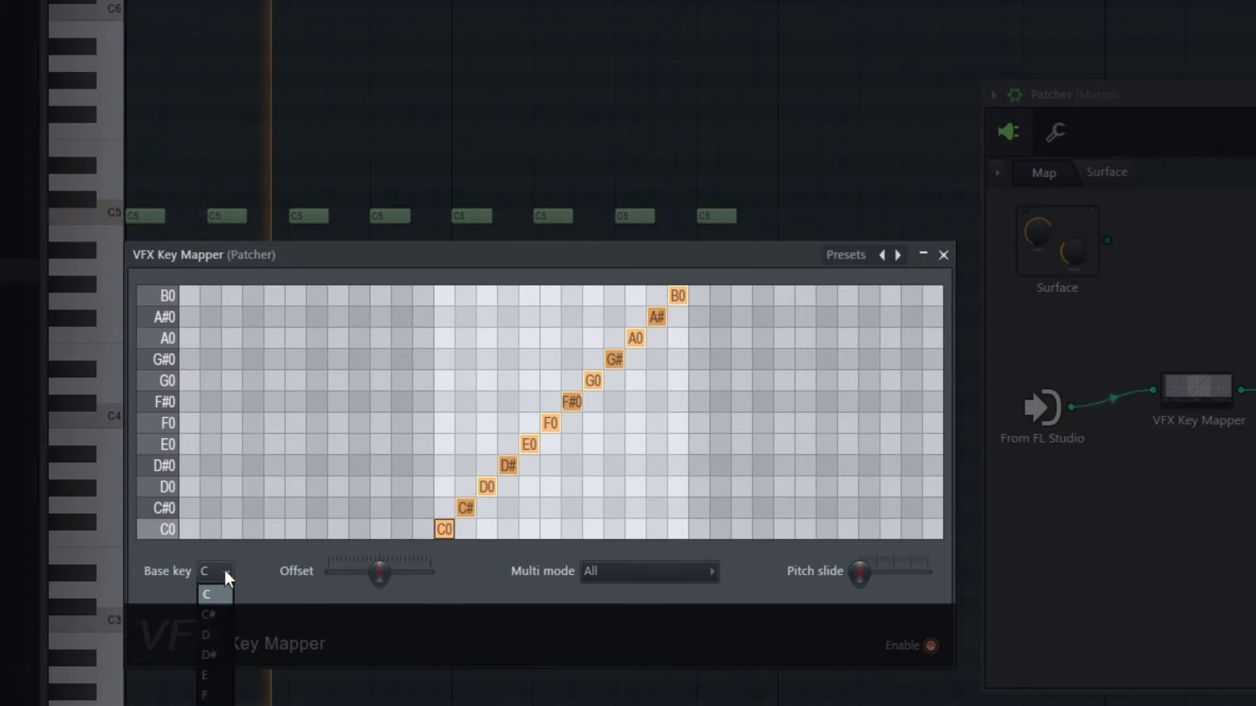
pyautogui.click(219, 675)
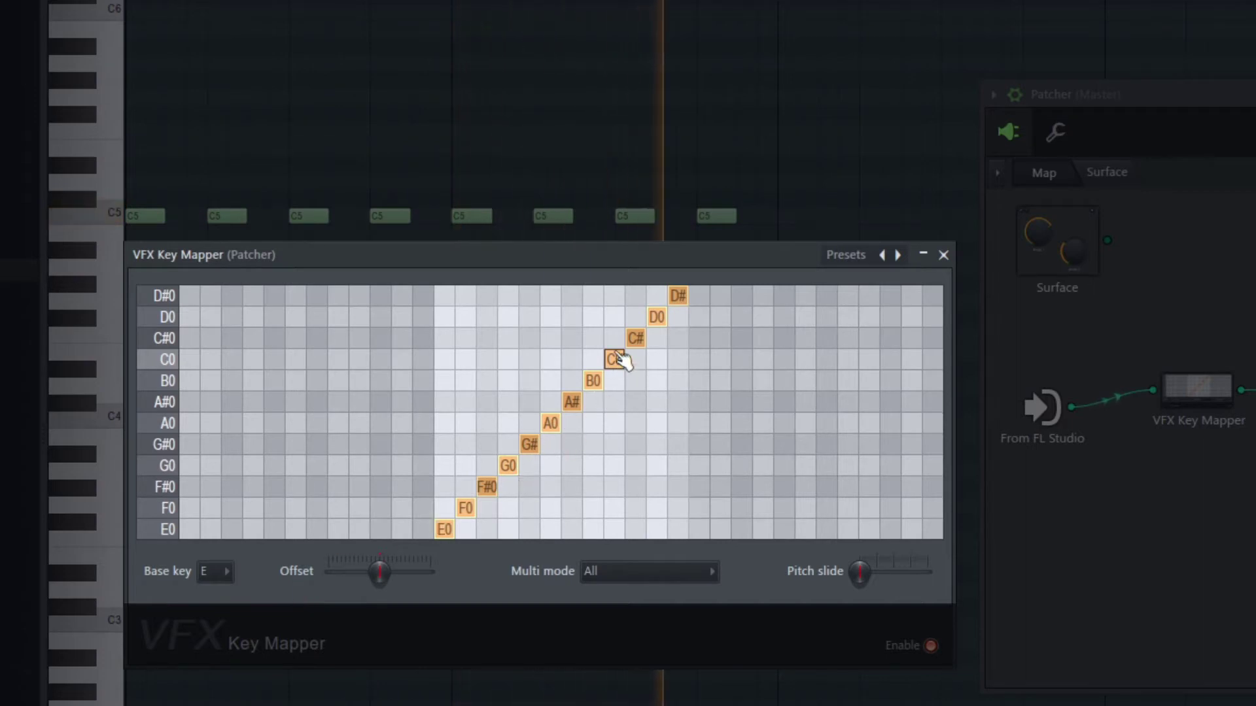
pyautogui.click(225, 573)
pyautogui.click(221, 589)
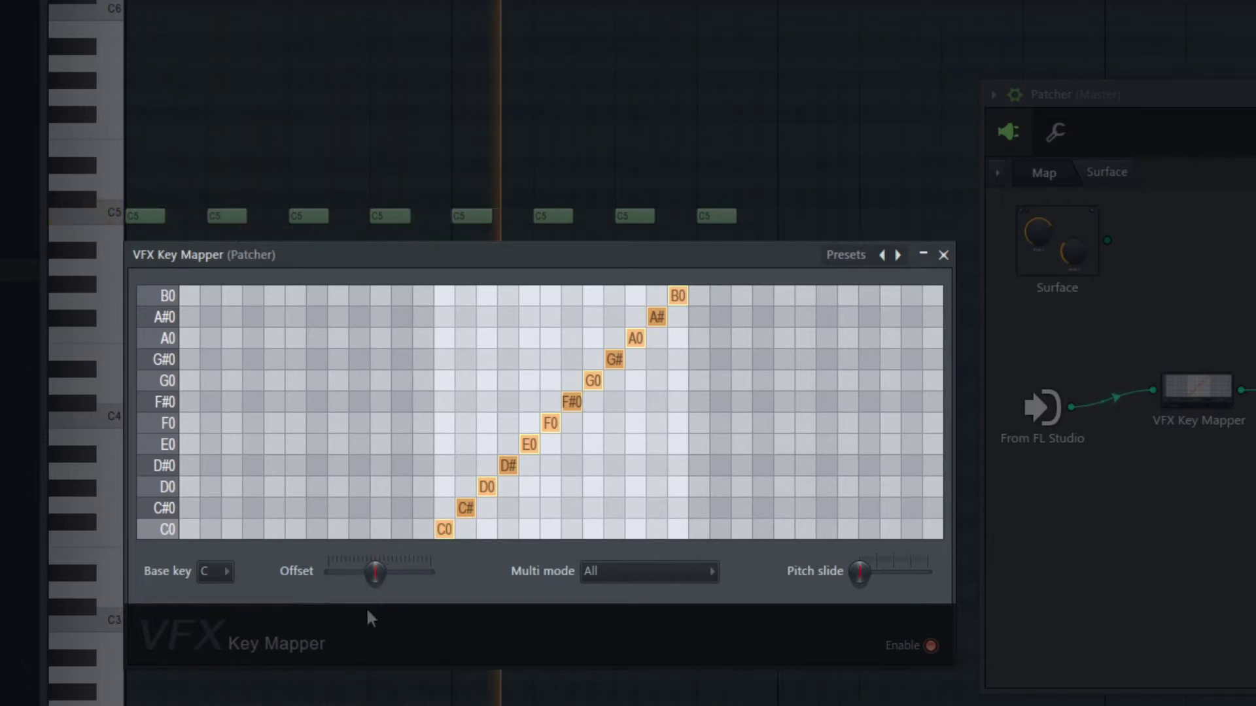
pyautogui.moveTo(378, 584)
pyautogui.mouseDown()
pyautogui.moveTo(366, 584)
pyautogui.moveTo(430, 583)
pyautogui.moveTo(345, 583)
pyautogui.moveTo(380, 583)
pyautogui.mouseUp()
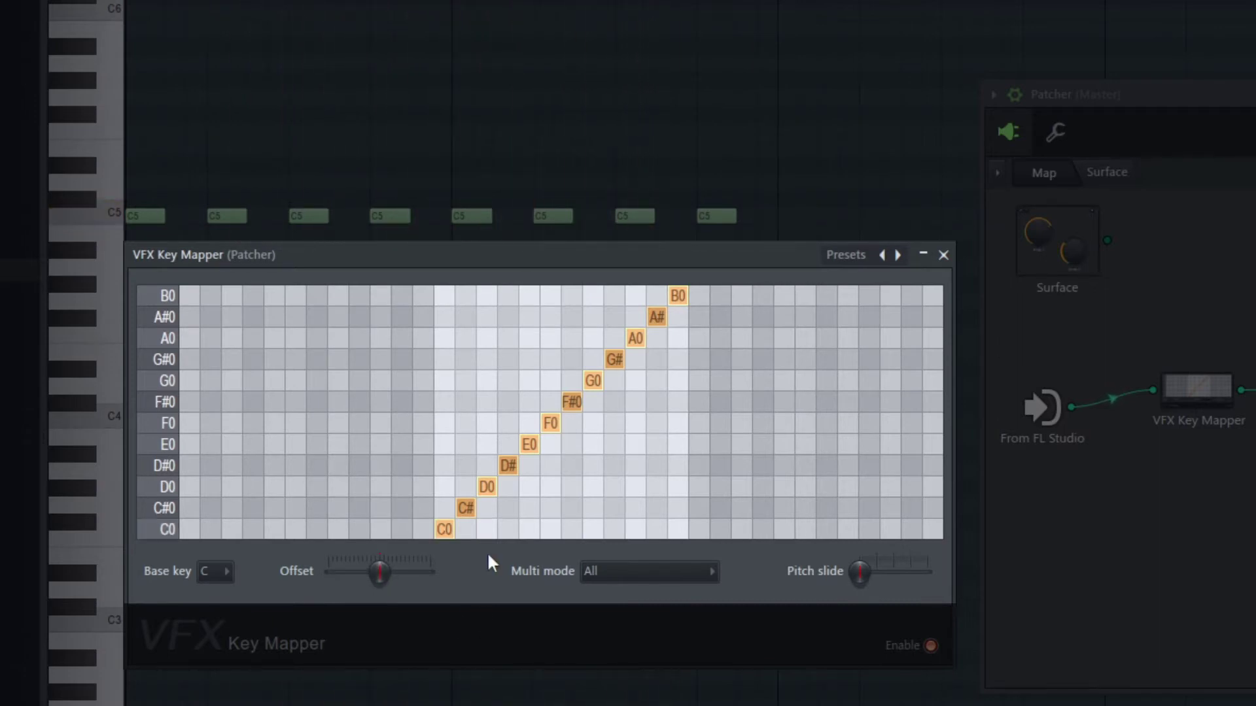
# Add E0 and G0 outputs to the C0 row and set Multi mode to All (gain-compensated)
pyautogui.click(529, 531)
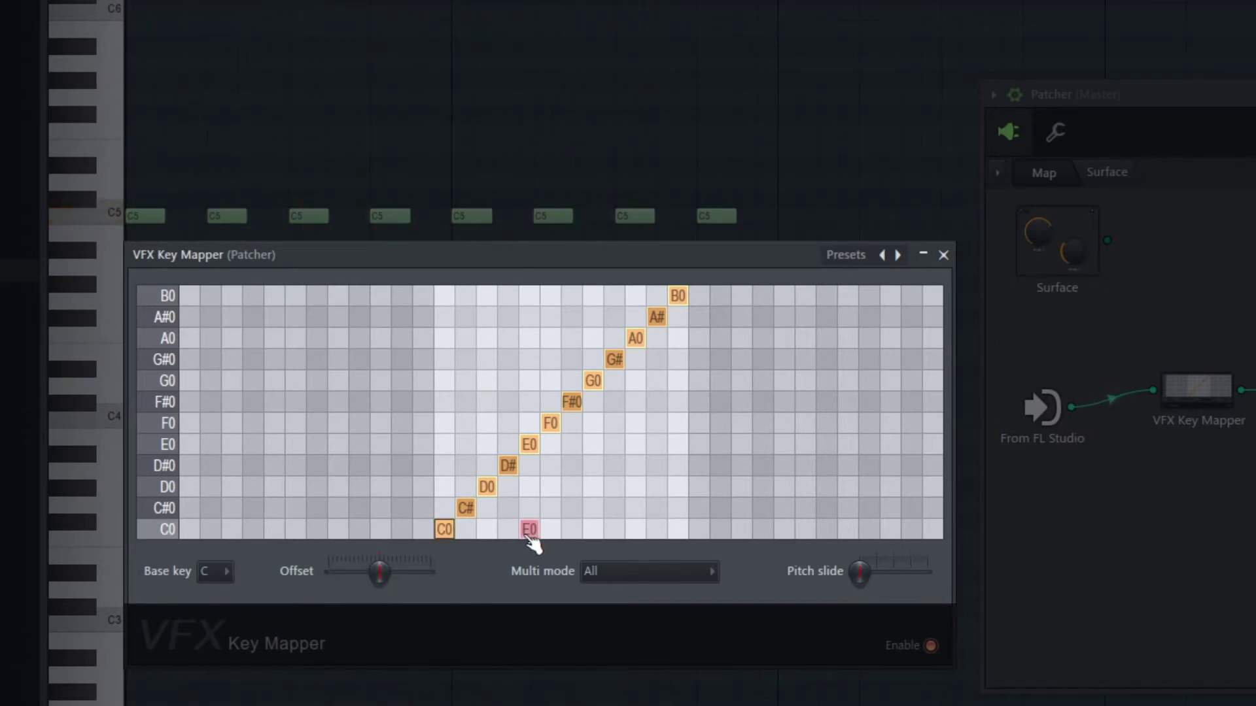
pyautogui.click(597, 531)
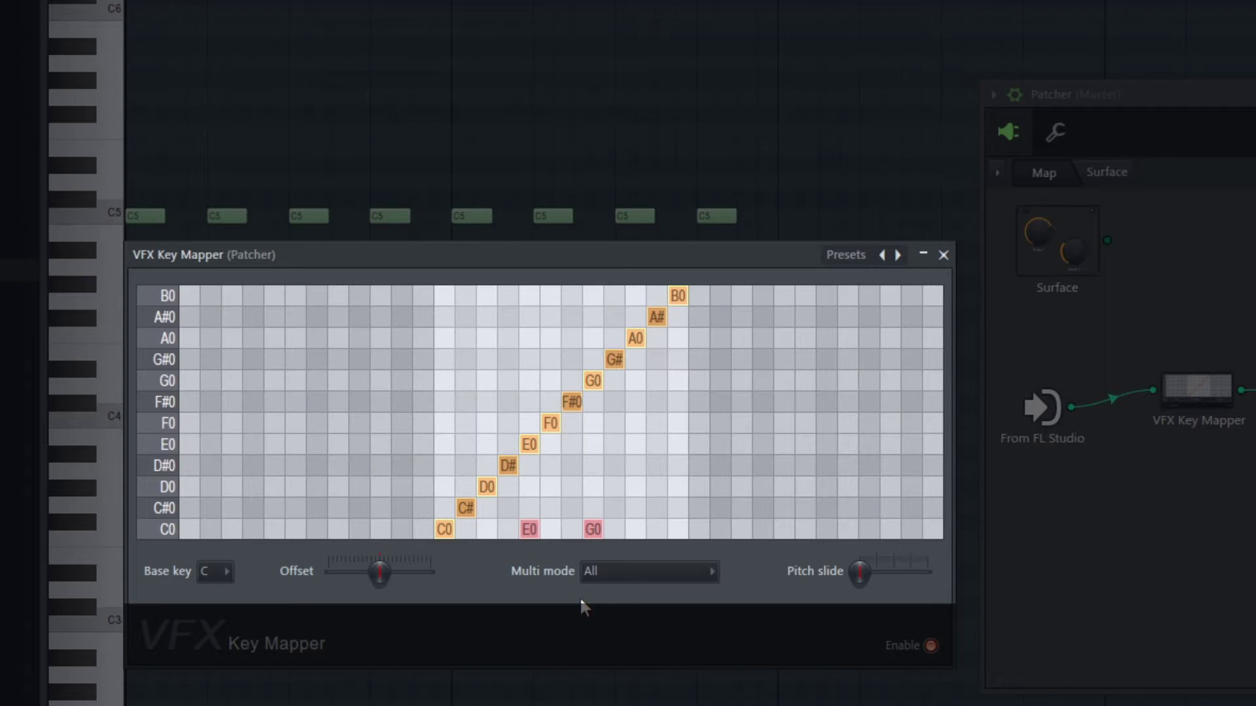
pyautogui.click(675, 575)
pyautogui.click(645, 616)
# Try Multi mode Random, then Cycle up, settle on Cycle down, and start playback
pyautogui.click(652, 579)
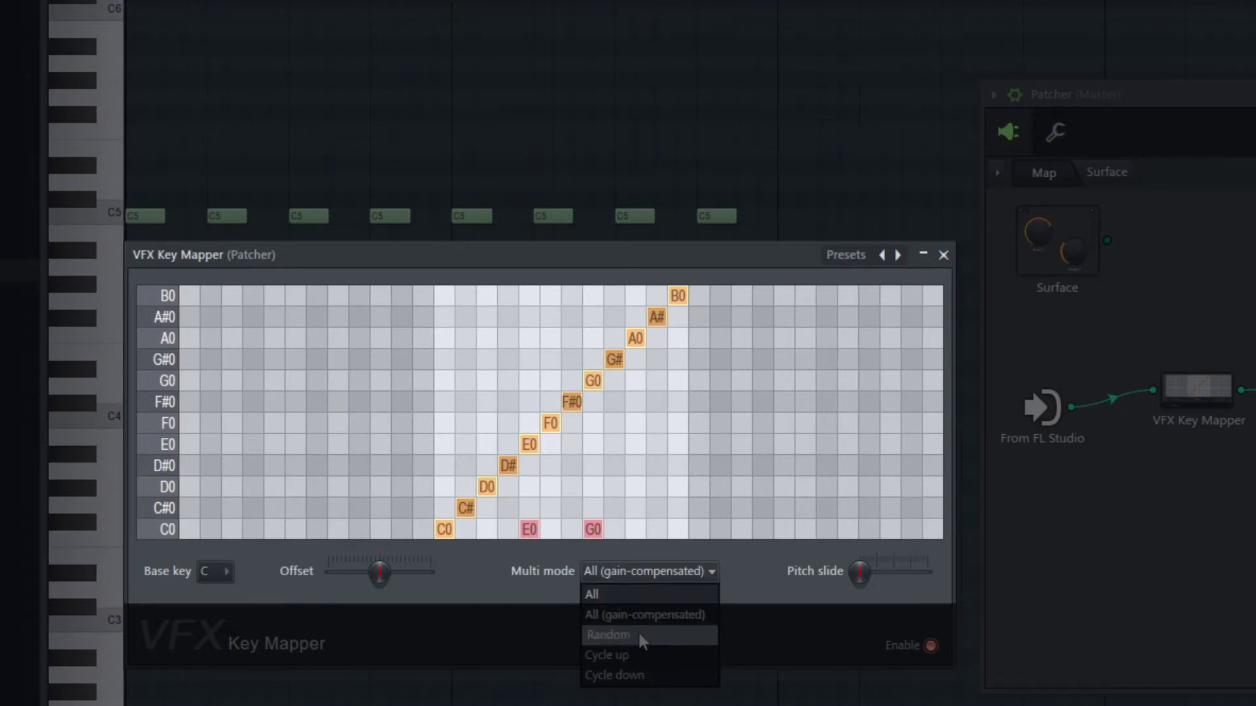
pyautogui.click(633, 634)
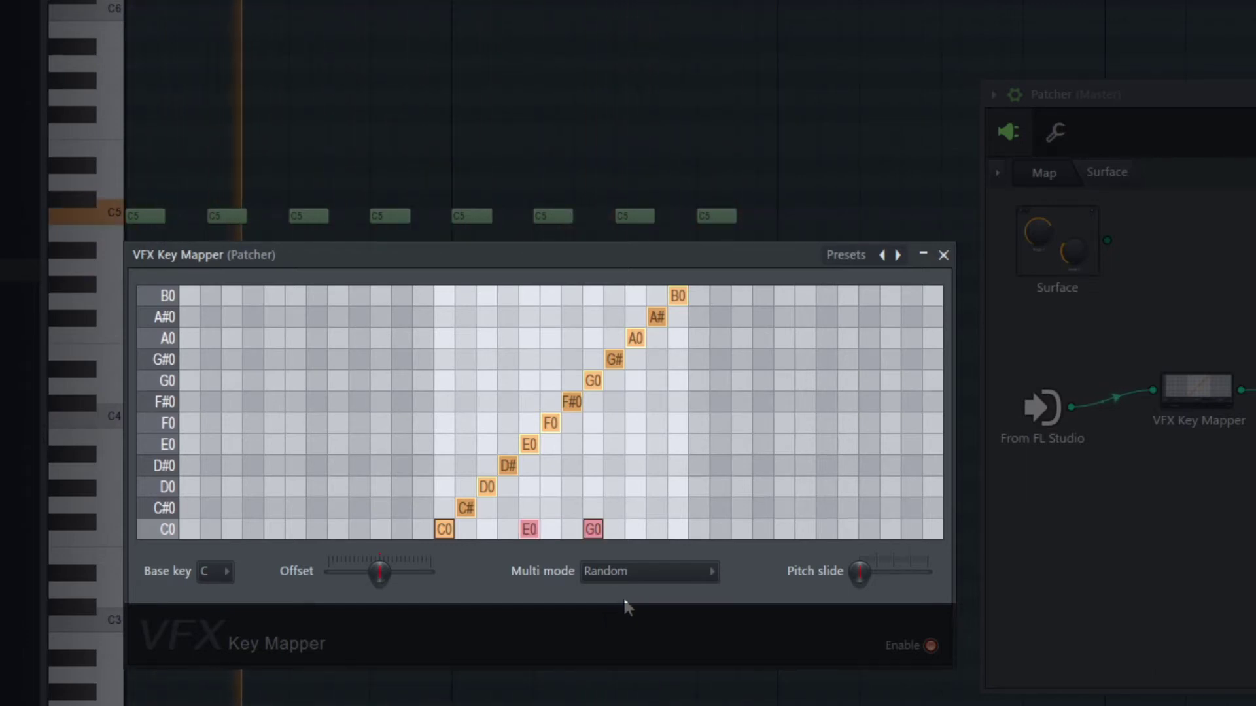
pyautogui.click(675, 581)
pyautogui.click(645, 653)
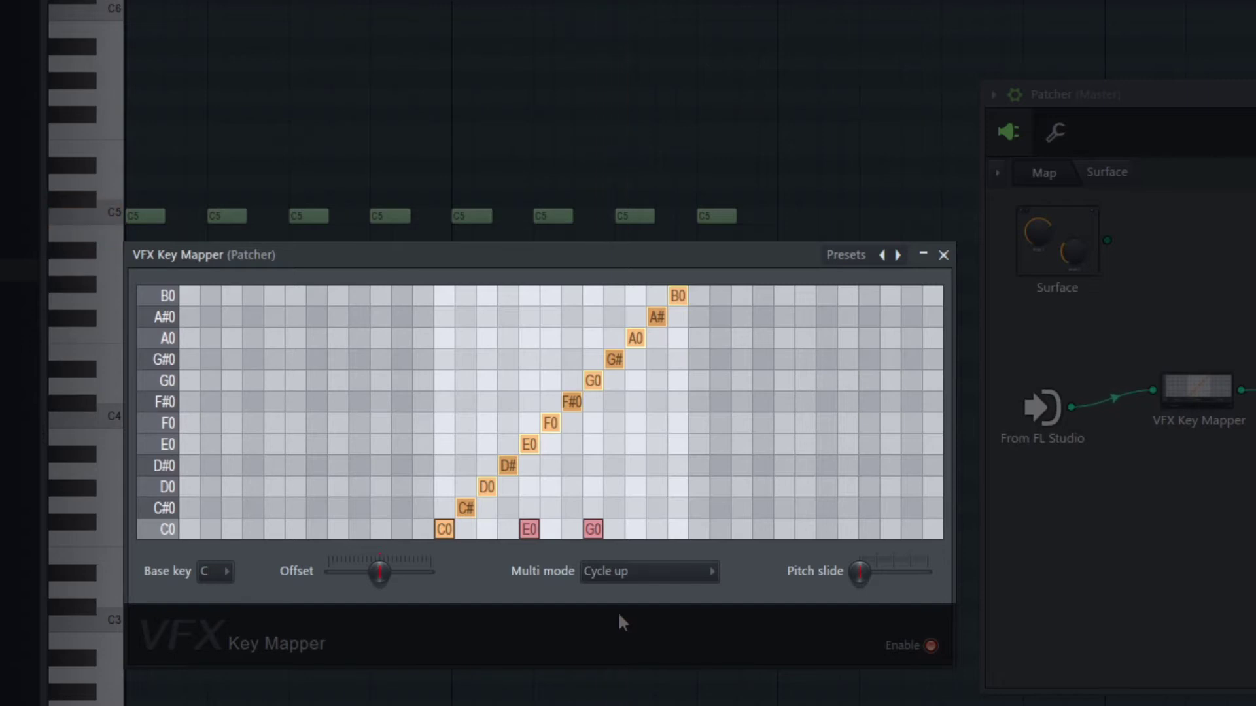
pyautogui.click(668, 573)
pyautogui.click(626, 675)
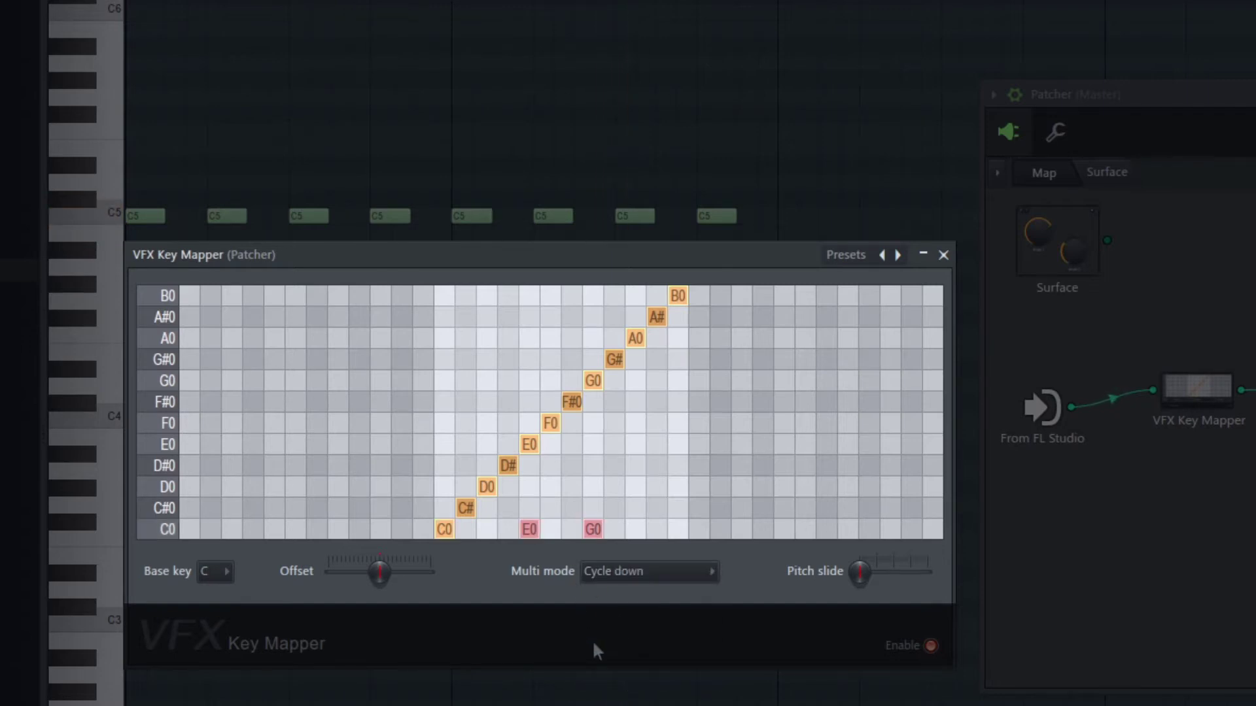
pyautogui.press('space')
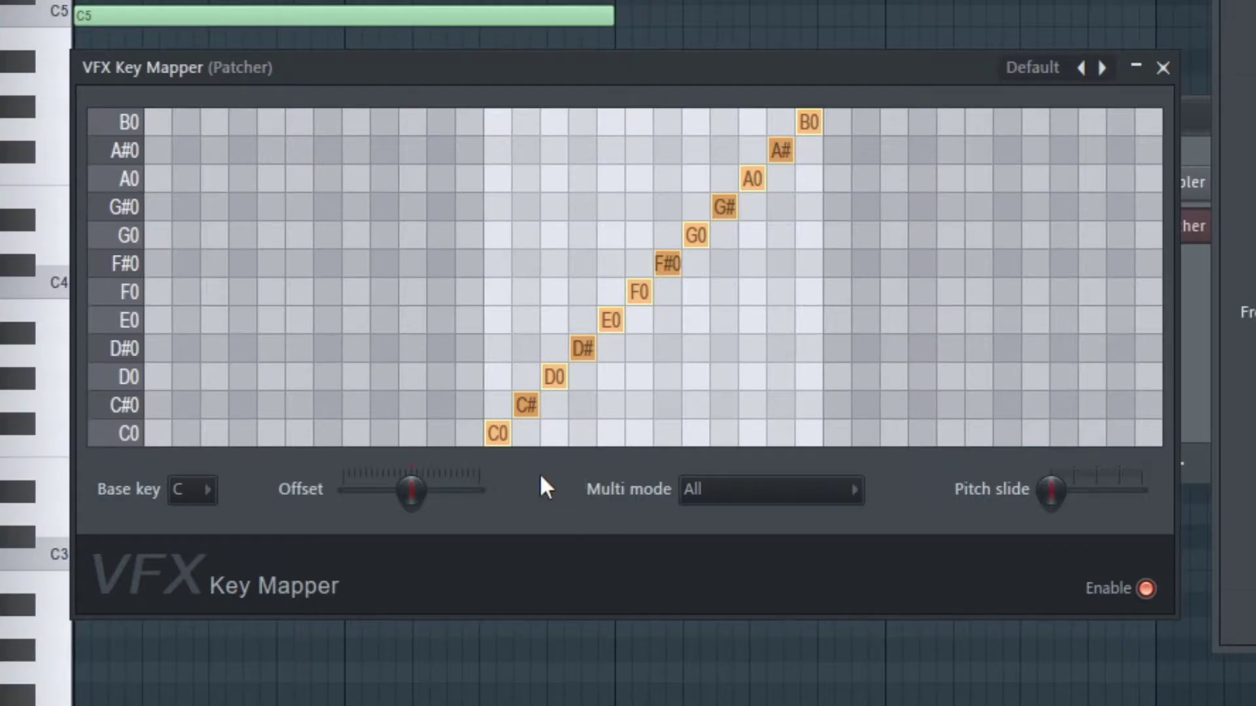
pyautogui.click(554, 434)
pyautogui.click(611, 435)
pyautogui.click(639, 435)
pyautogui.rightClick(639, 433)
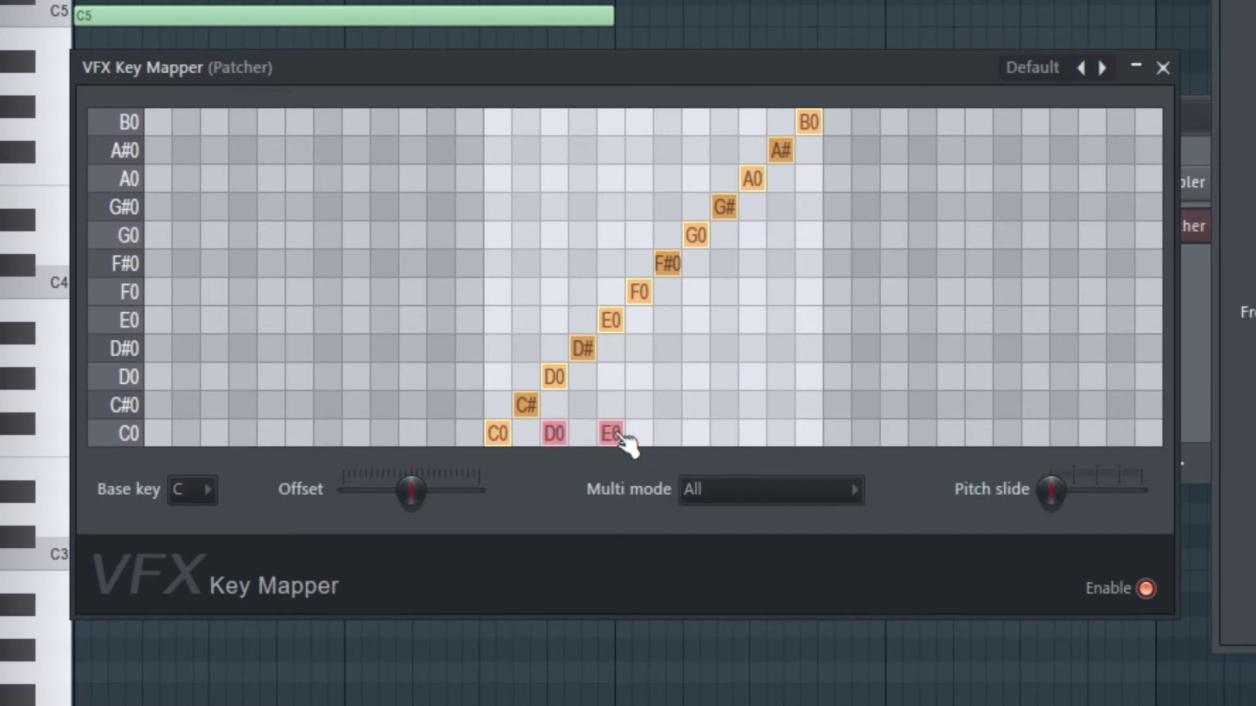
pyautogui.rightClick(611, 434)
pyautogui.rightClick(556, 438)
pyautogui.rightClick(498, 438)
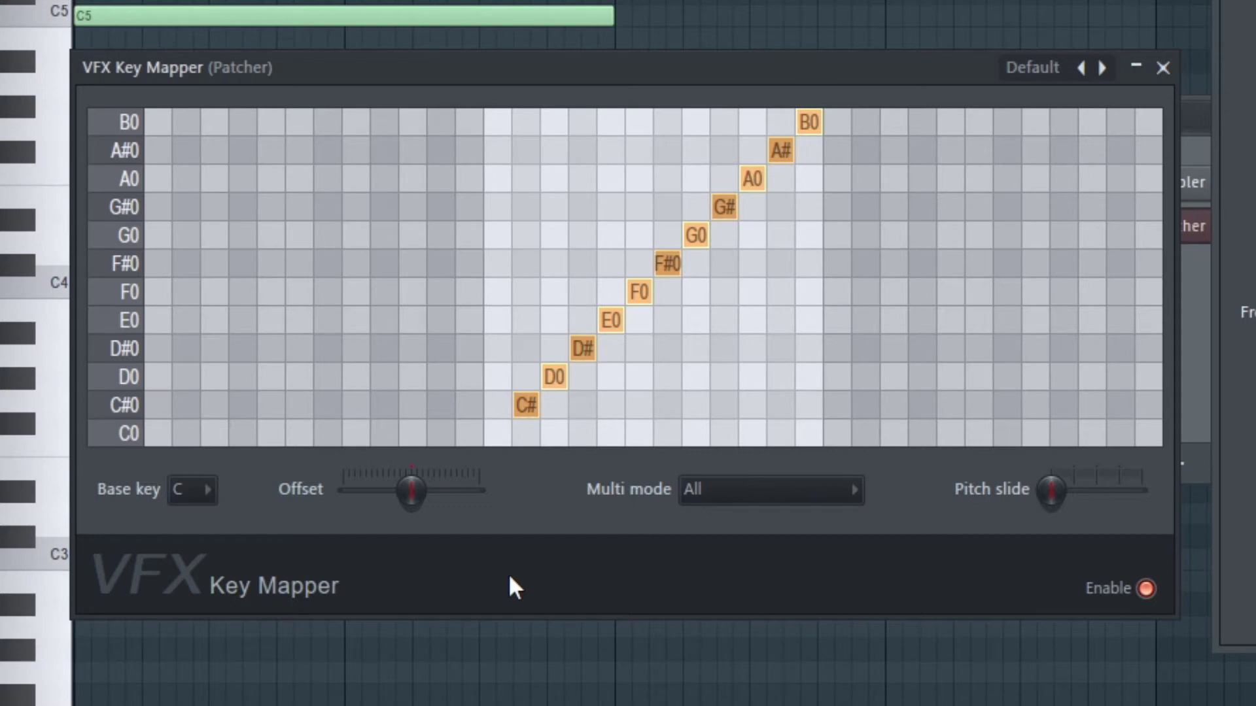
pyautogui.click(499, 434)
pyautogui.click(159, 435)
pyautogui.click(810, 433)
pyautogui.click(499, 434)
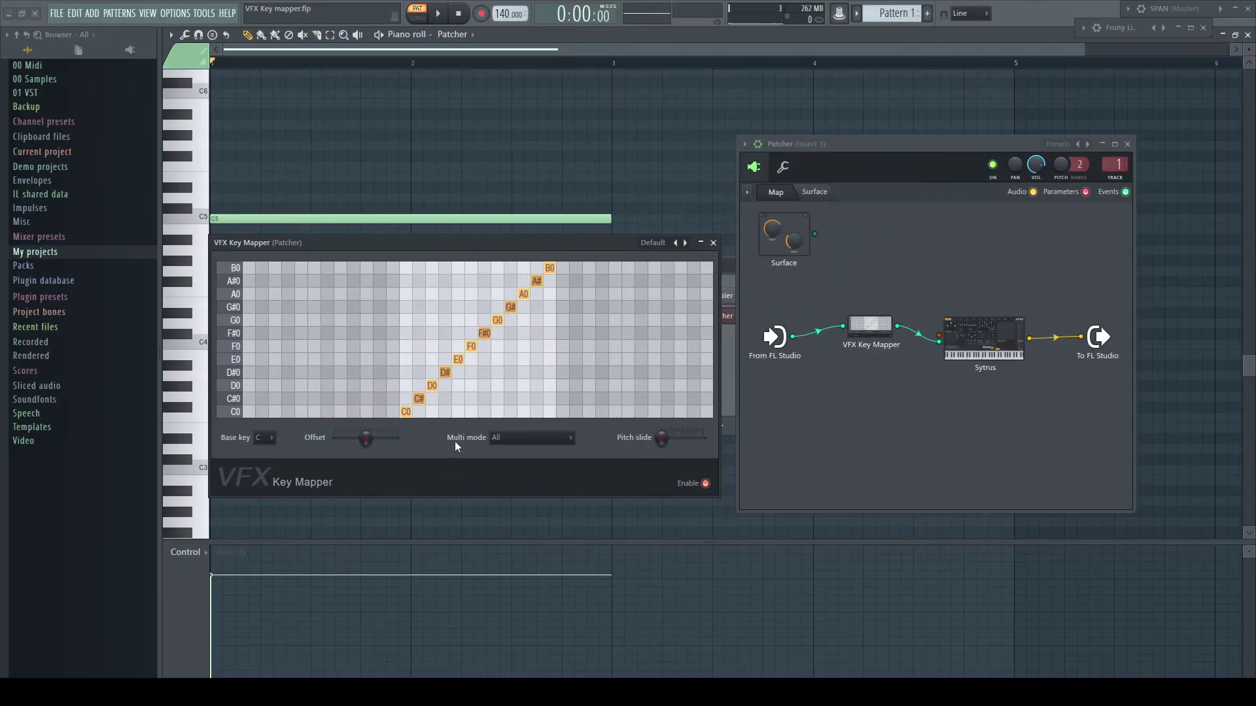
# Play and stop the pattern four times to hear the C0 chord mapping
pyautogui.press('space')
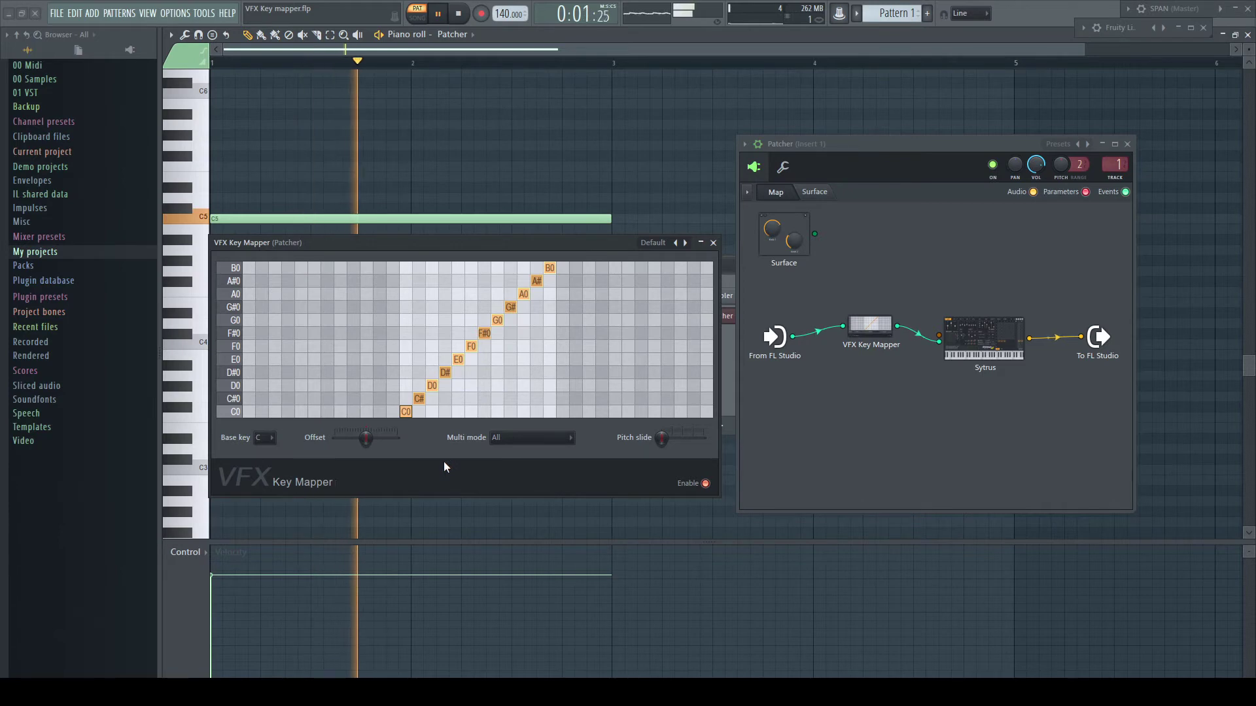
pyautogui.press('space')
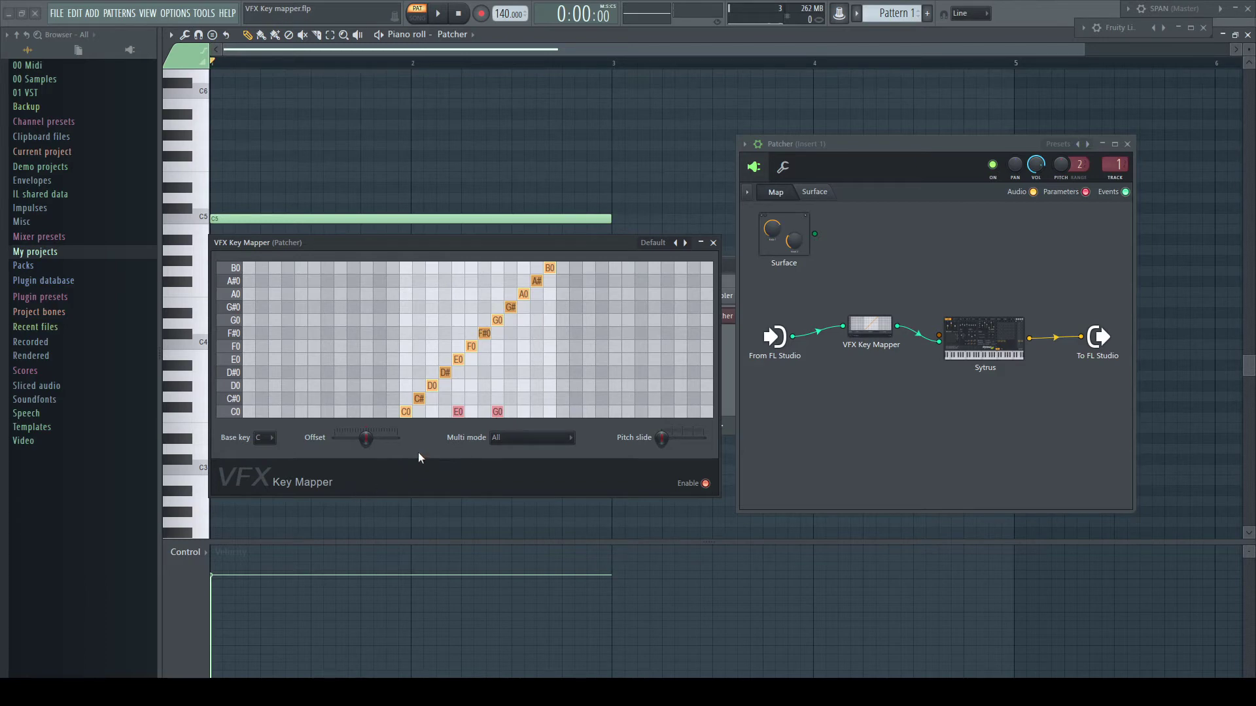
pyautogui.press('space')
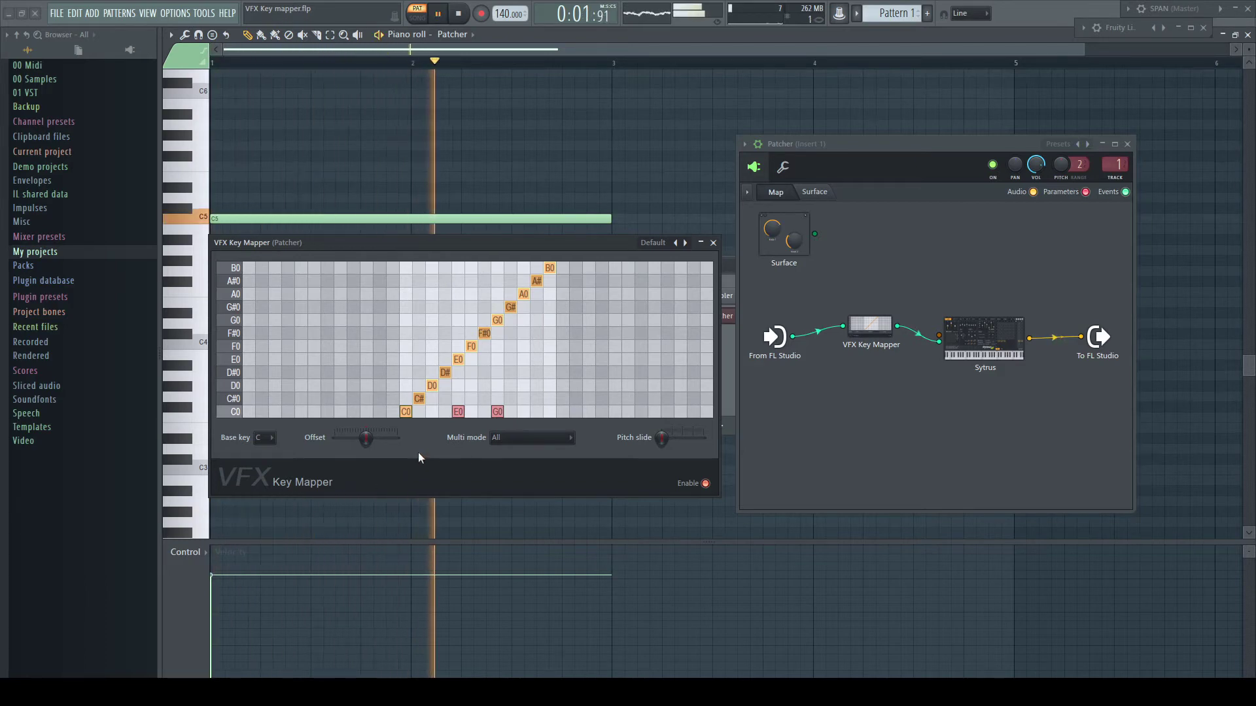
pyautogui.press('space')
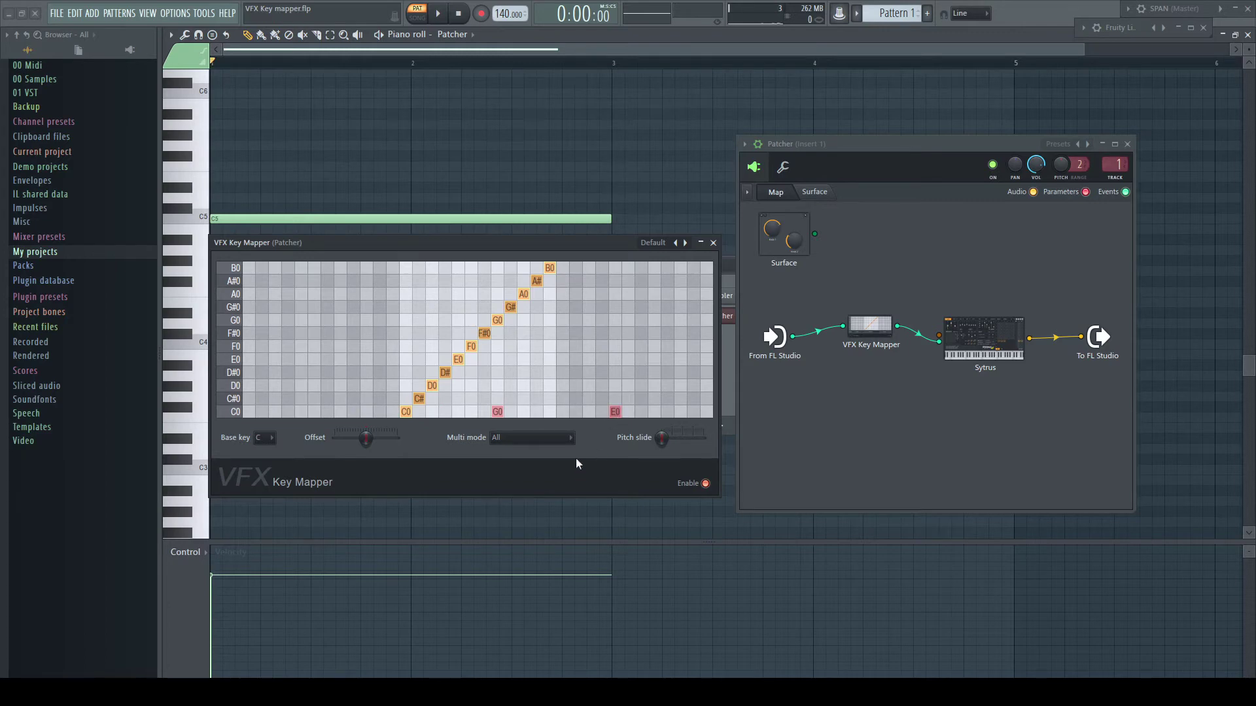
pyautogui.press('space')
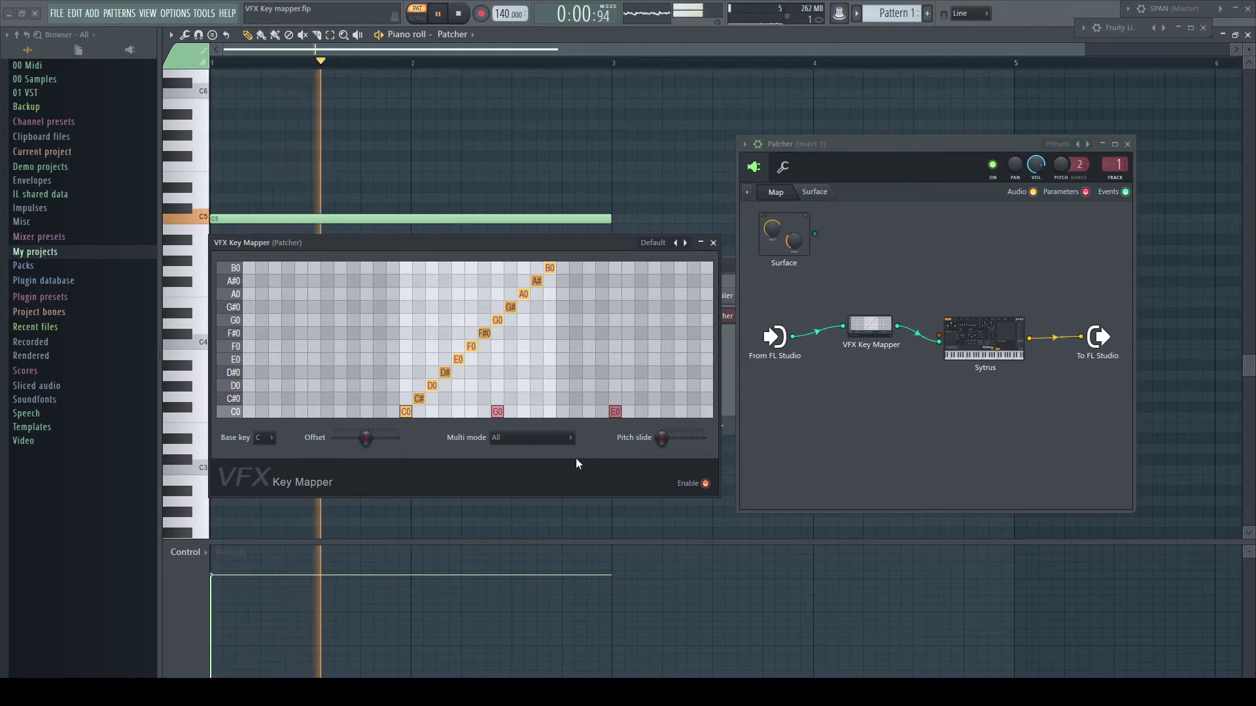
pyautogui.press('space')
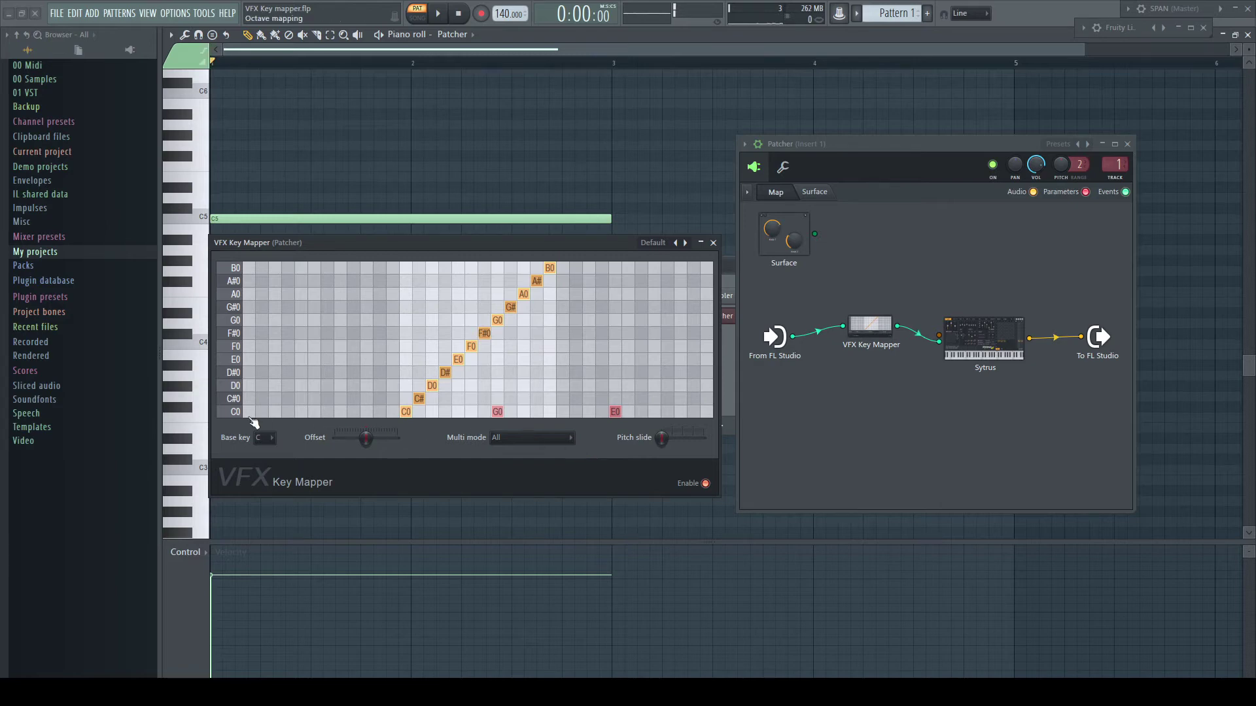
pyautogui.press('space')
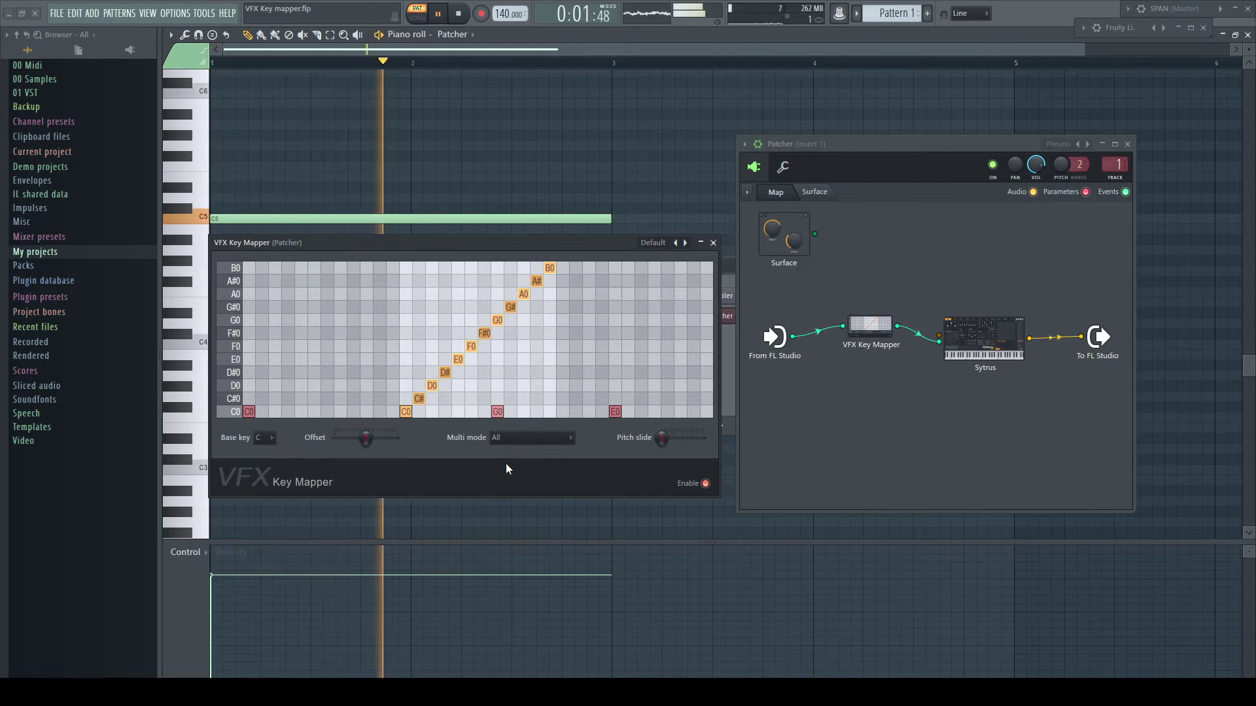
pyautogui.press('space')
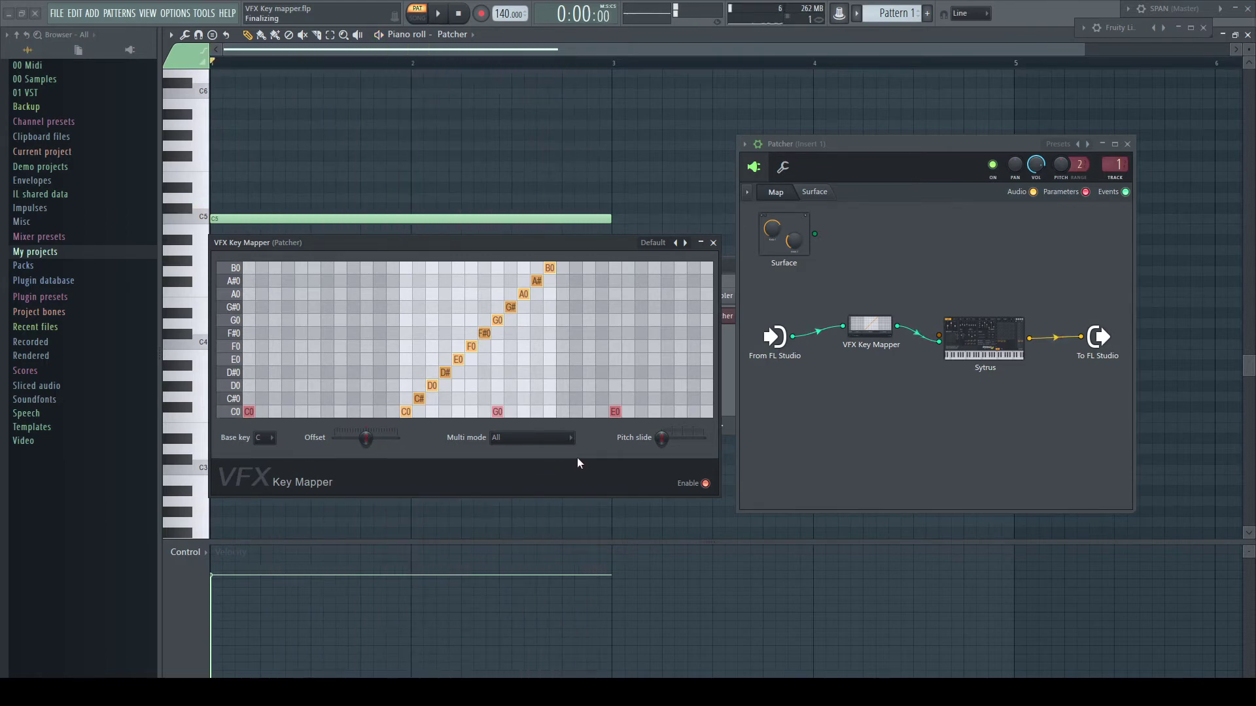
# Load the Open Chord preset, play it once, and switch the piano roll to Pattern 2
pyautogui.click(653, 243)
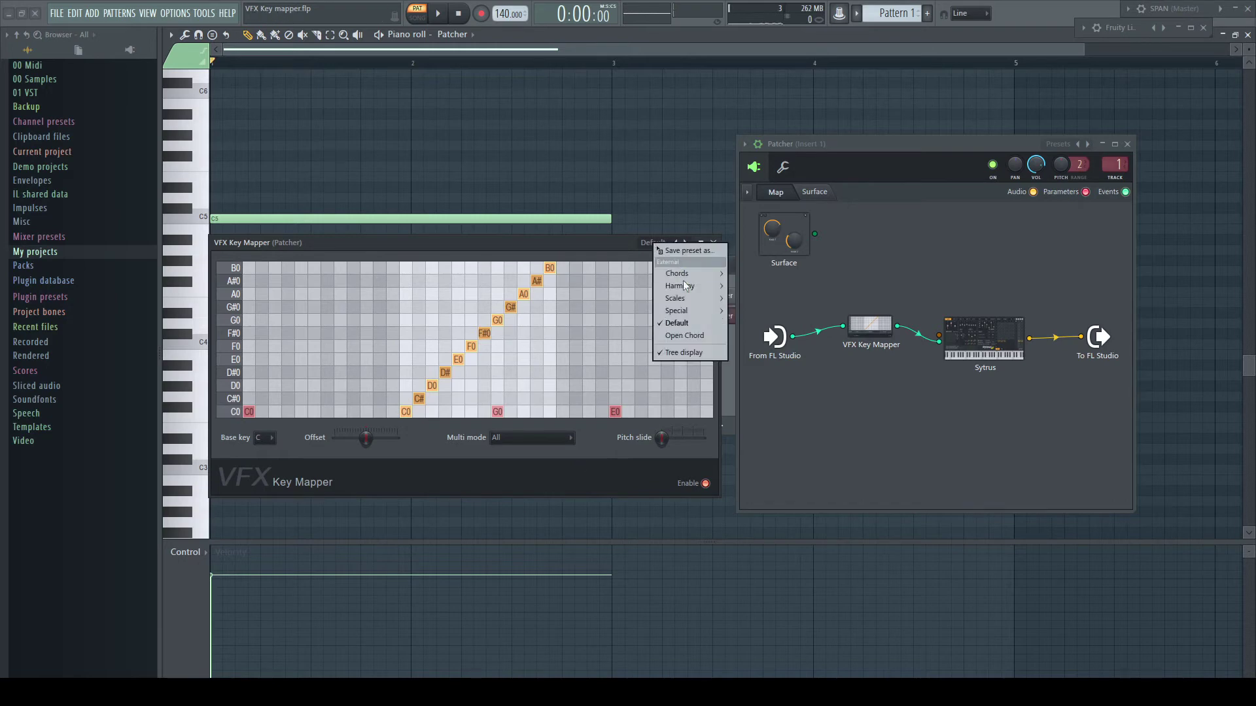
pyautogui.click(686, 336)
pyautogui.press('space')
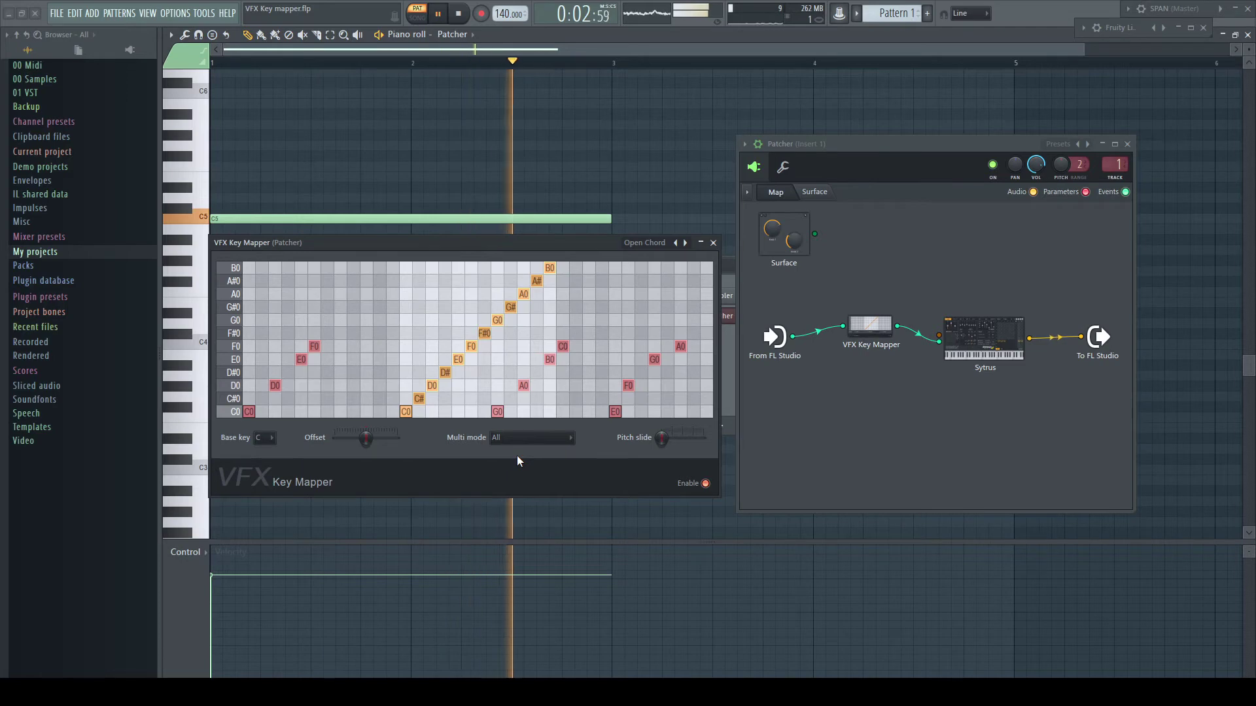
pyautogui.press('space')
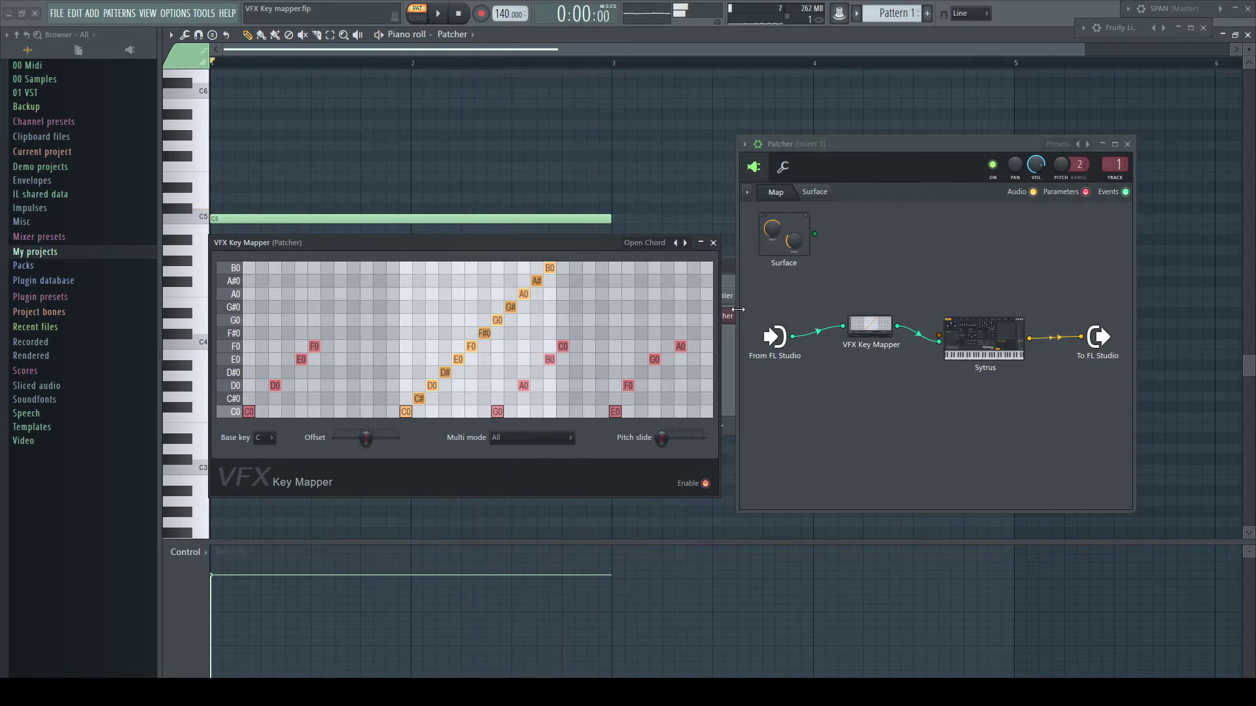
pyautogui.click(870, 13)
pyautogui.click(874, 37)
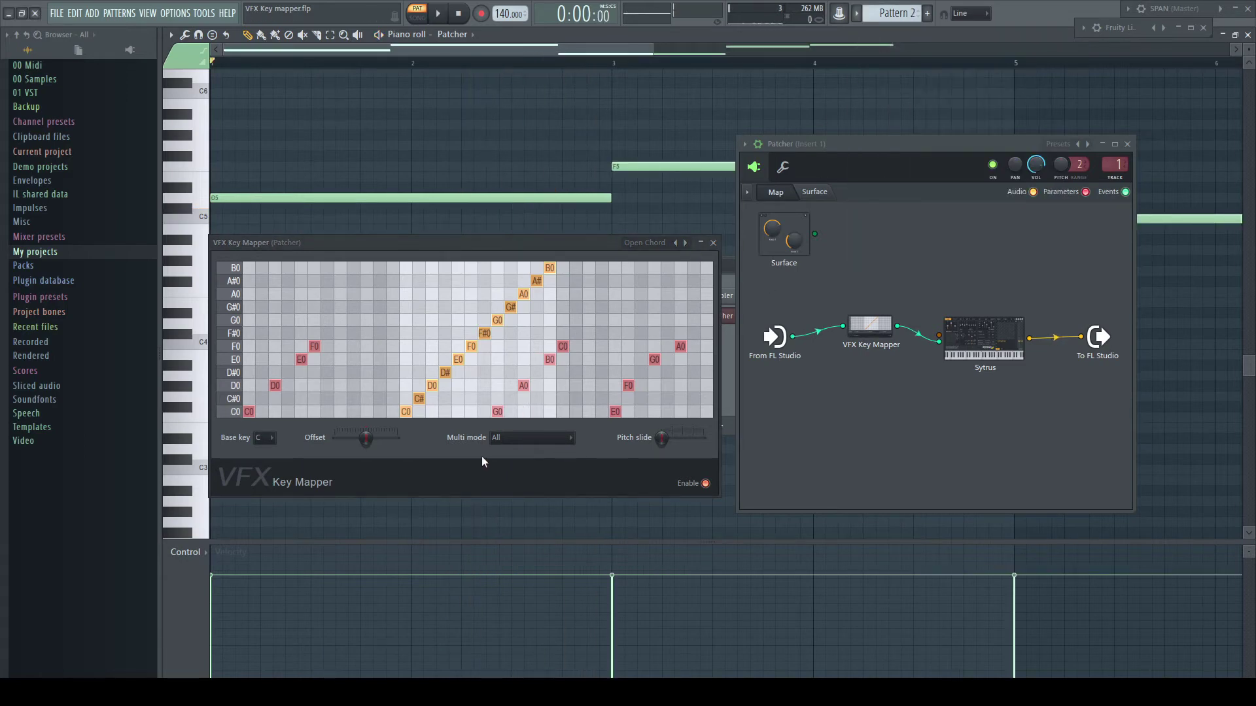
# Play Pattern 2 with the piano roll showing bars 1–9, then remove B0 from the G0 row
pyautogui.press('space')
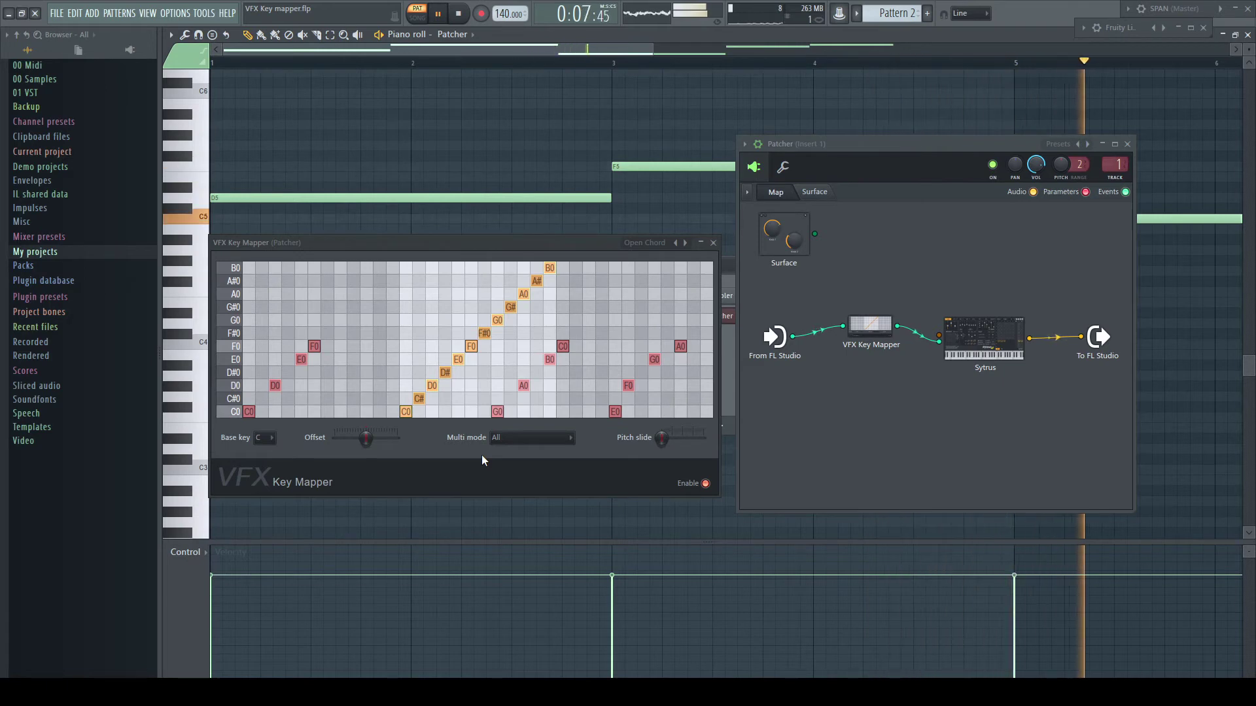
pyautogui.moveTo(654, 52); pyautogui.dragTo(913, 52)
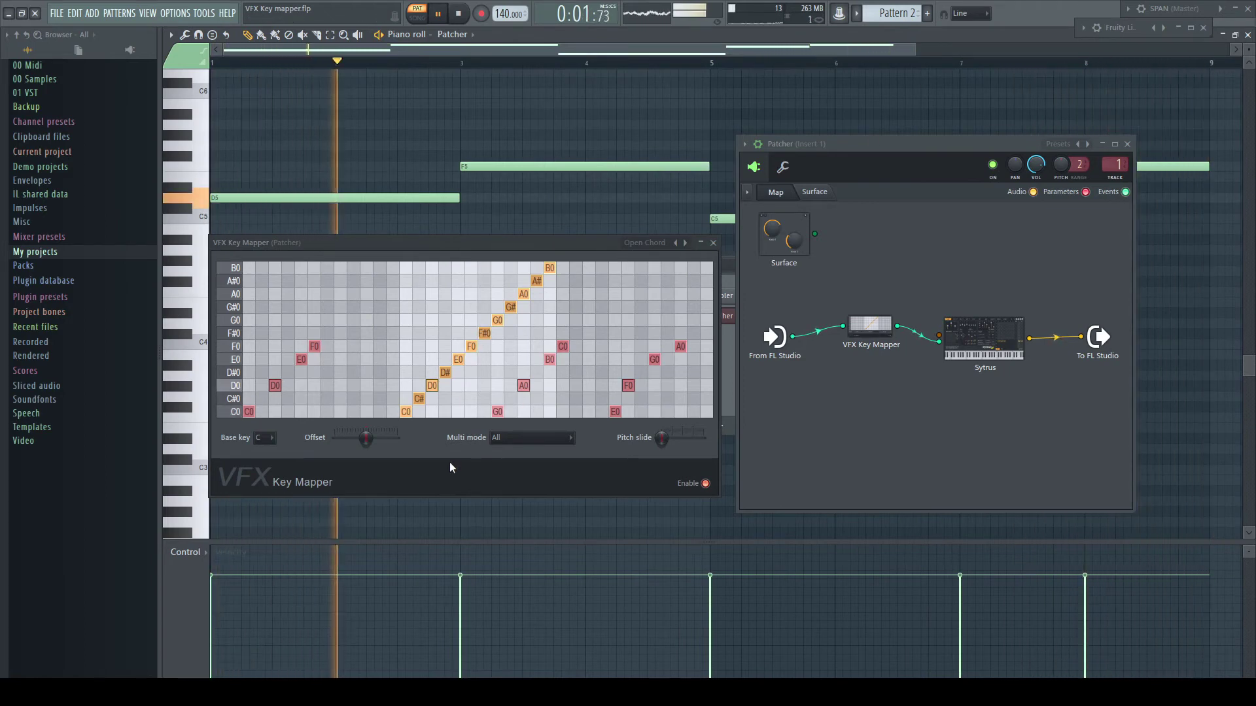
pyautogui.press('space')
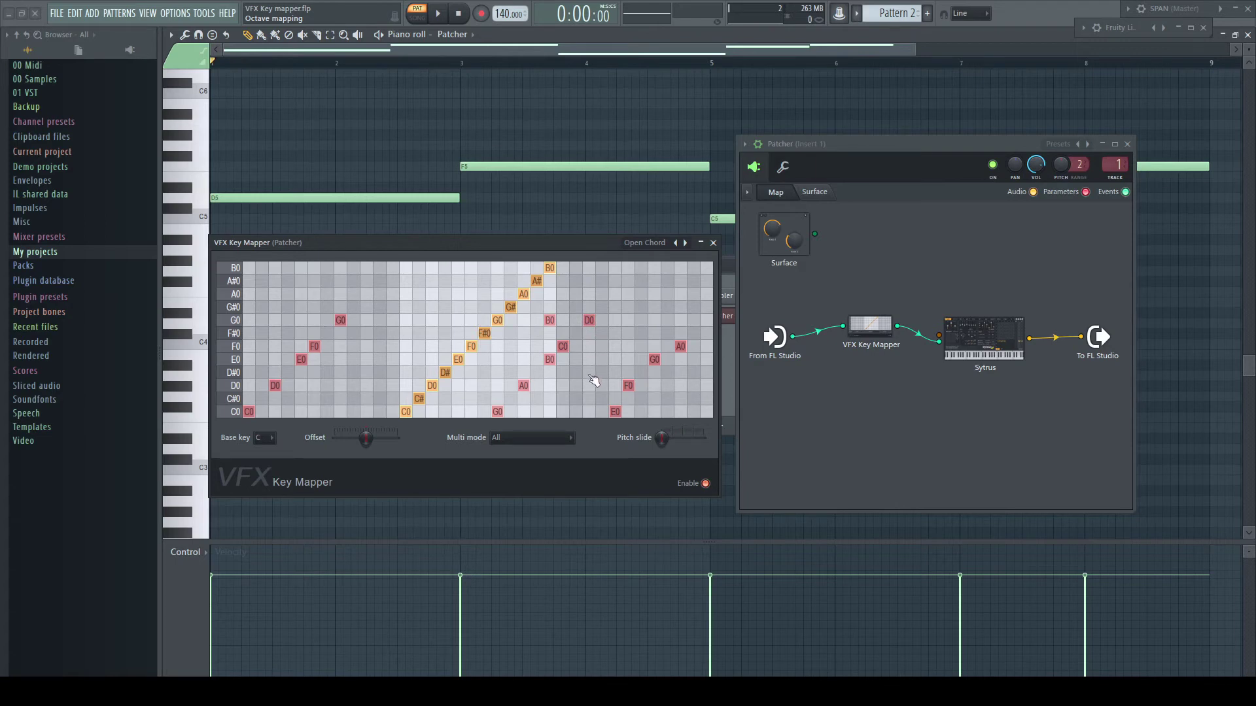
pyautogui.rightClick(550, 326)
# Reset to the Default preset, shift the diagonal to column 1, and re-place C0's E0 output
pyautogui.click(646, 243)
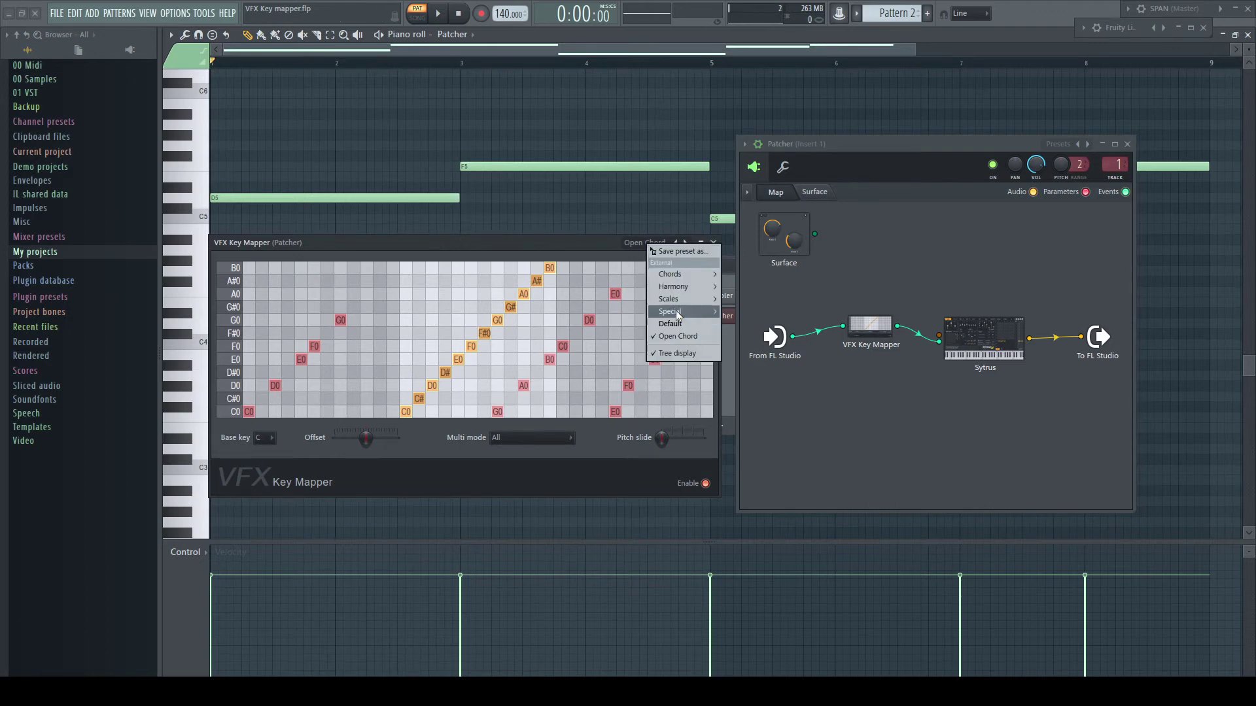
pyautogui.click(661, 355)
pyautogui.moveTo(249, 412); pyautogui.dragTo(393, 268)
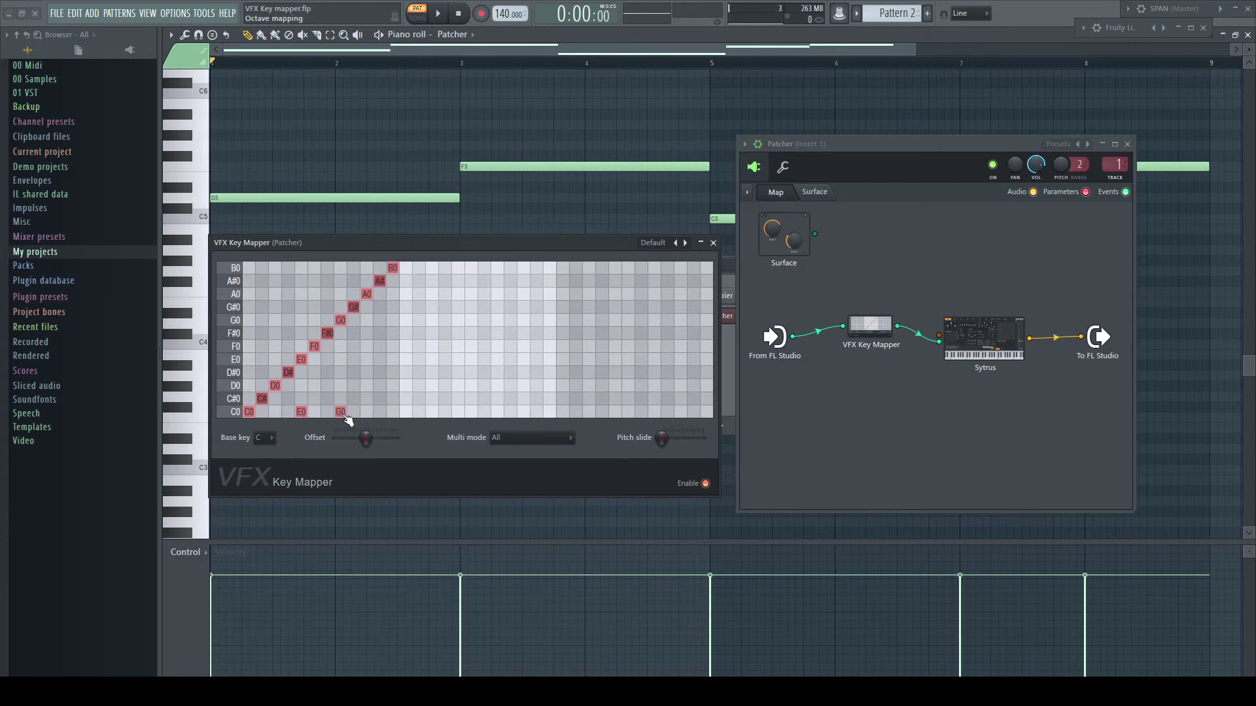
pyautogui.rightClick(305, 415)
pyautogui.click(457, 413)
# Add triad outputs to the D0 (A0, F0), E0 (G0, B0) and F0 (A0, C0) rows
pyautogui.click(366, 386)
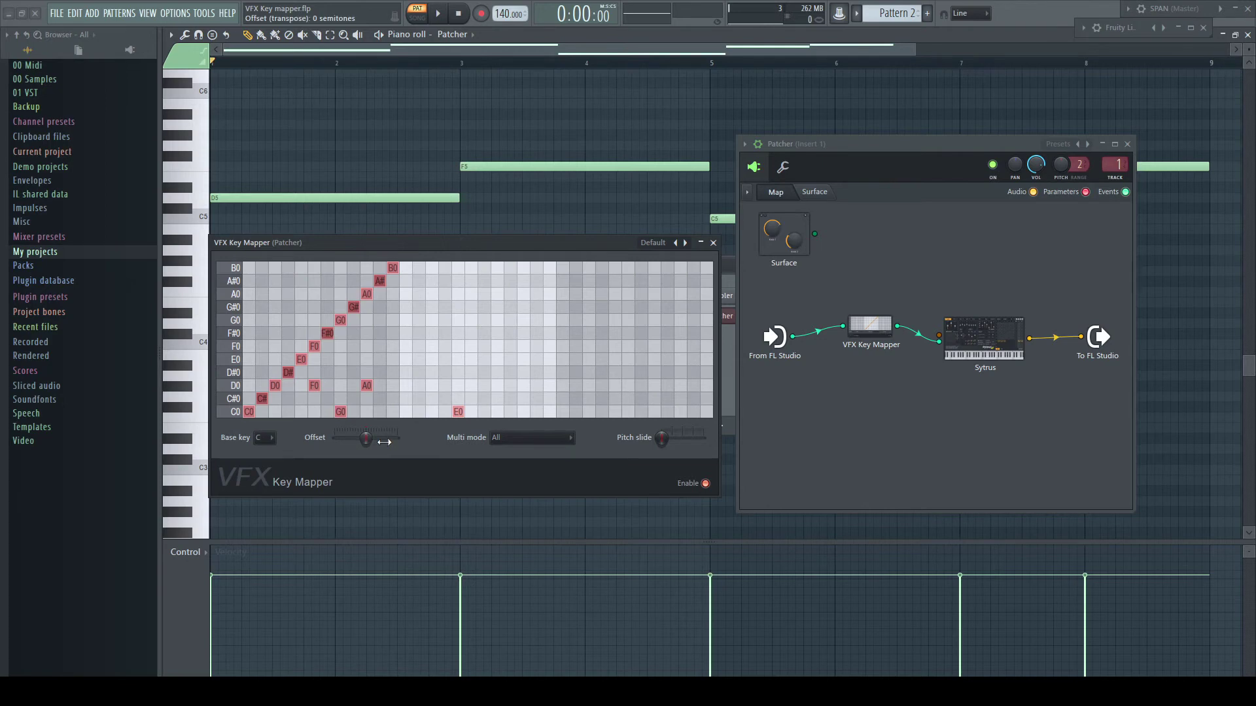
pyautogui.click(471, 386)
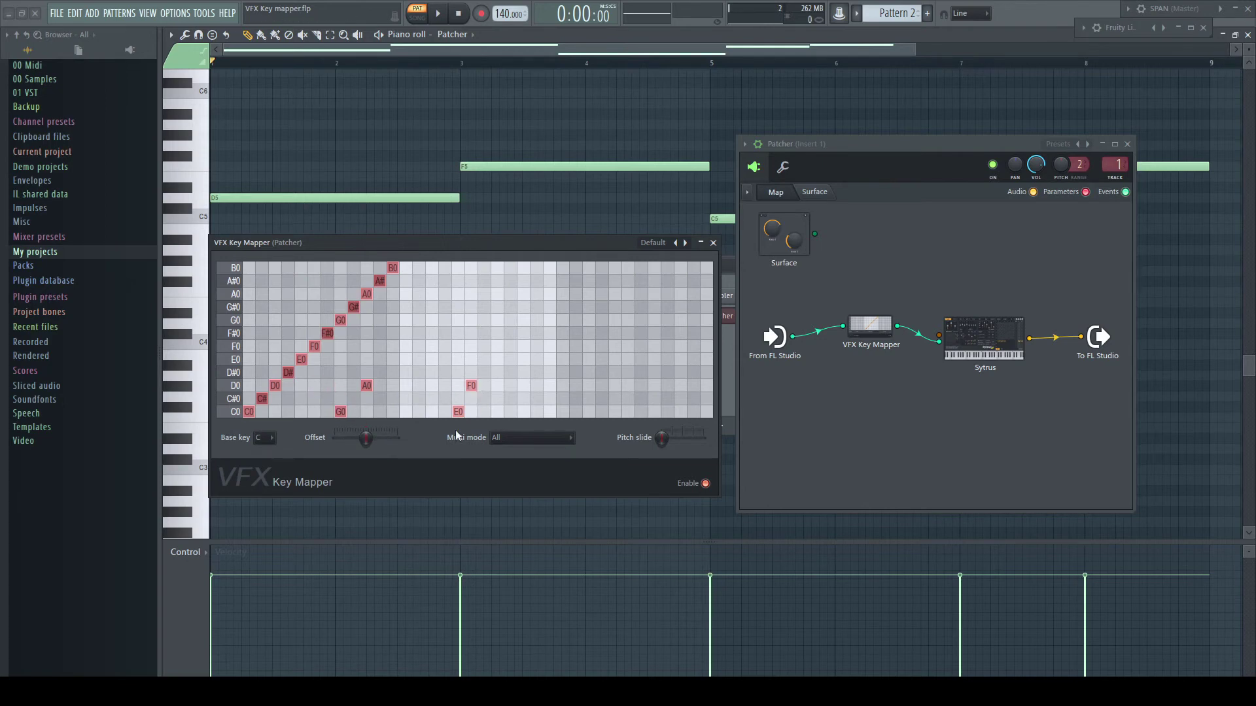
pyautogui.click(340, 360)
pyautogui.click(392, 360)
pyautogui.moveTo(340, 360); pyautogui.dragTo(497, 359)
pyautogui.click(366, 347)
pyautogui.click(406, 346)
pyautogui.moveTo(366, 346); pyautogui.dragTo(524, 347)
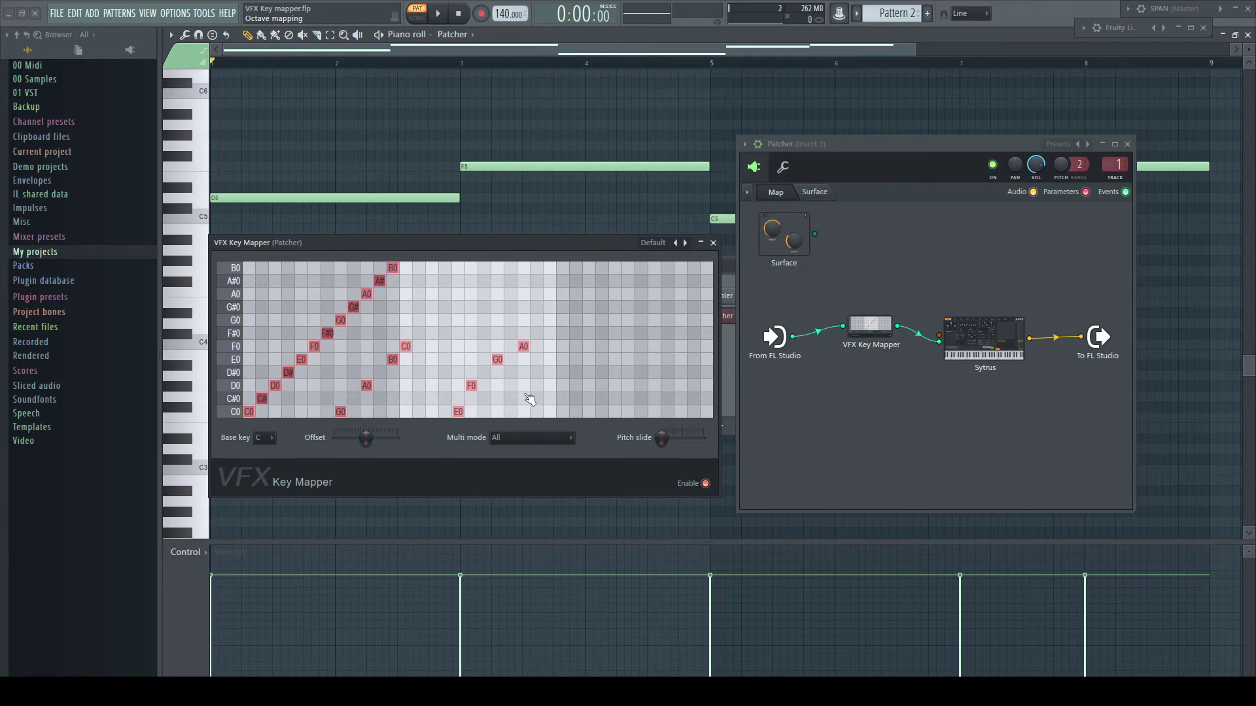
# Add triad outputs to the G0 (D0, B0), A0 (E0, C0) and B0 (D0) rows
pyautogui.click(396, 321)
pyautogui.click(431, 321)
pyautogui.moveTo(392, 321); pyautogui.dragTo(550, 320)
pyautogui.click(406, 294)
pyautogui.click(458, 294)
pyautogui.moveTo(406, 294); pyautogui.dragTo(562, 294)
pyautogui.click(432, 268)
pyautogui.moveTo(435, 269); pyautogui.dragTo(588, 269)
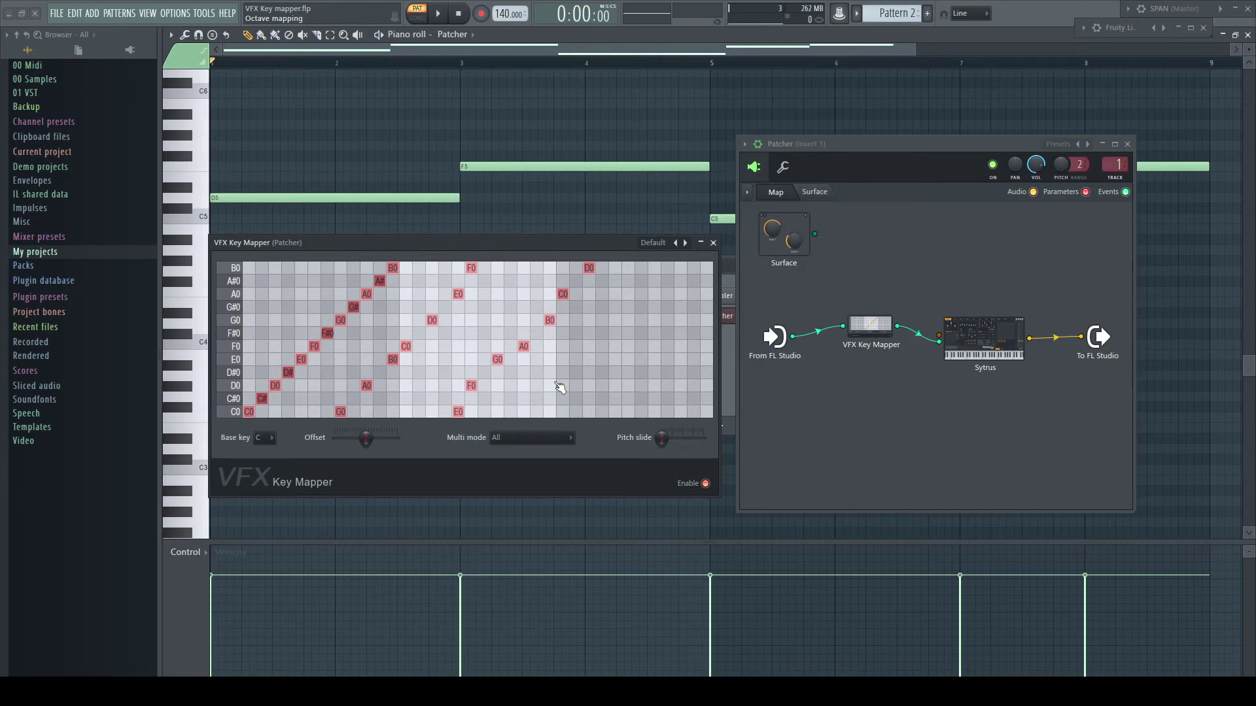
# Audition the triads on C5, D5 and E5, then raise the transpose Offset
pyautogui.press('z')
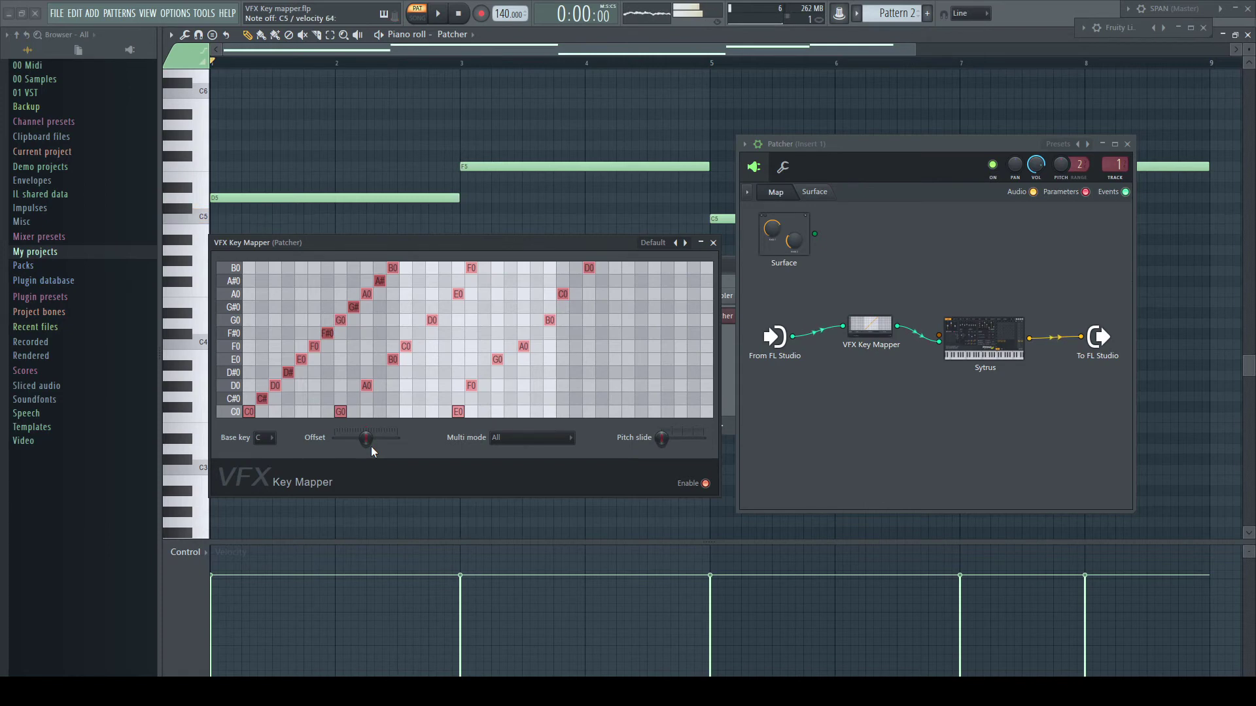
pyautogui.press('x')
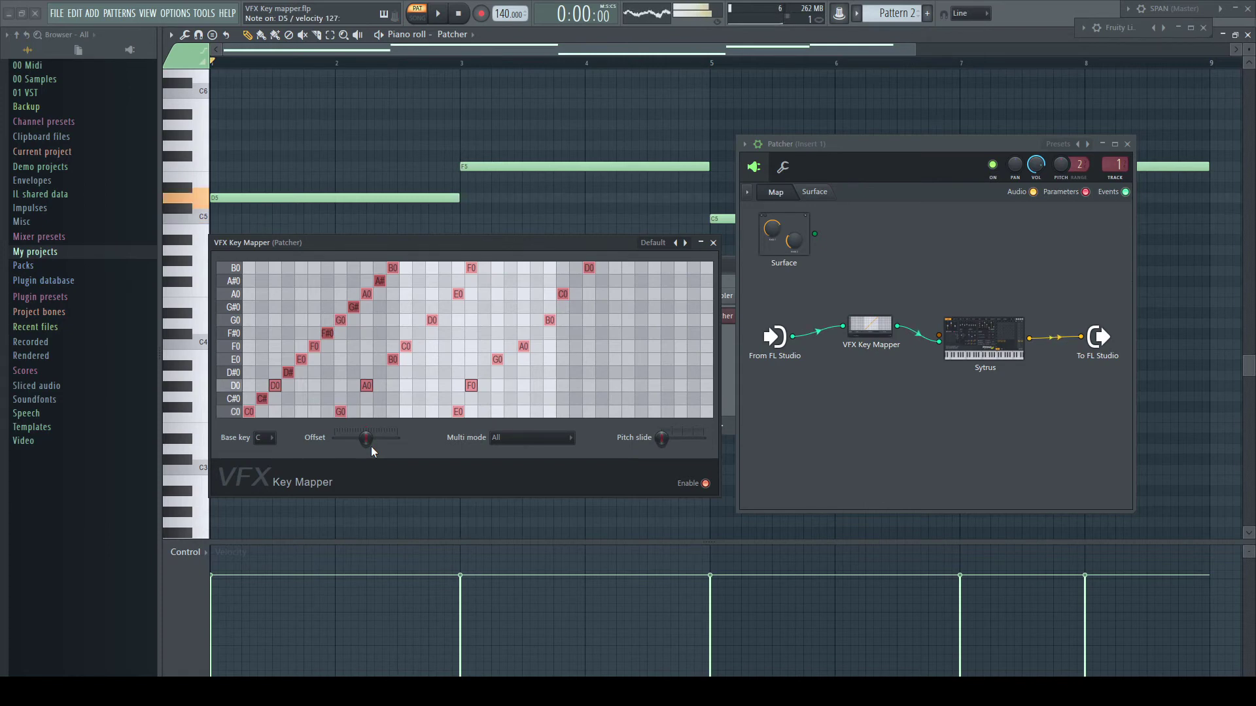
pyautogui.press('c')
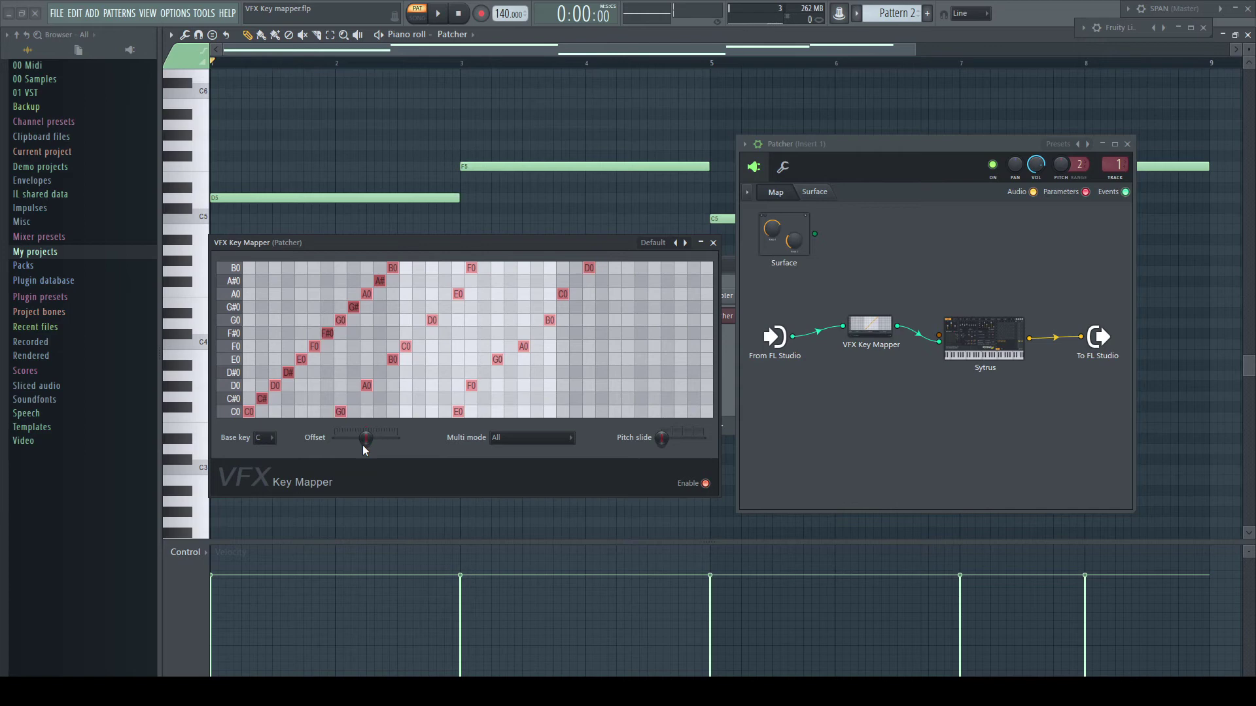
pyautogui.moveTo(365, 444); pyautogui.dragTo(397, 446)
# Add a second parallel key mapper in Patcher and wire it into Sytrus
pyautogui.click(714, 243)
pyautogui.rightClick(868, 323)
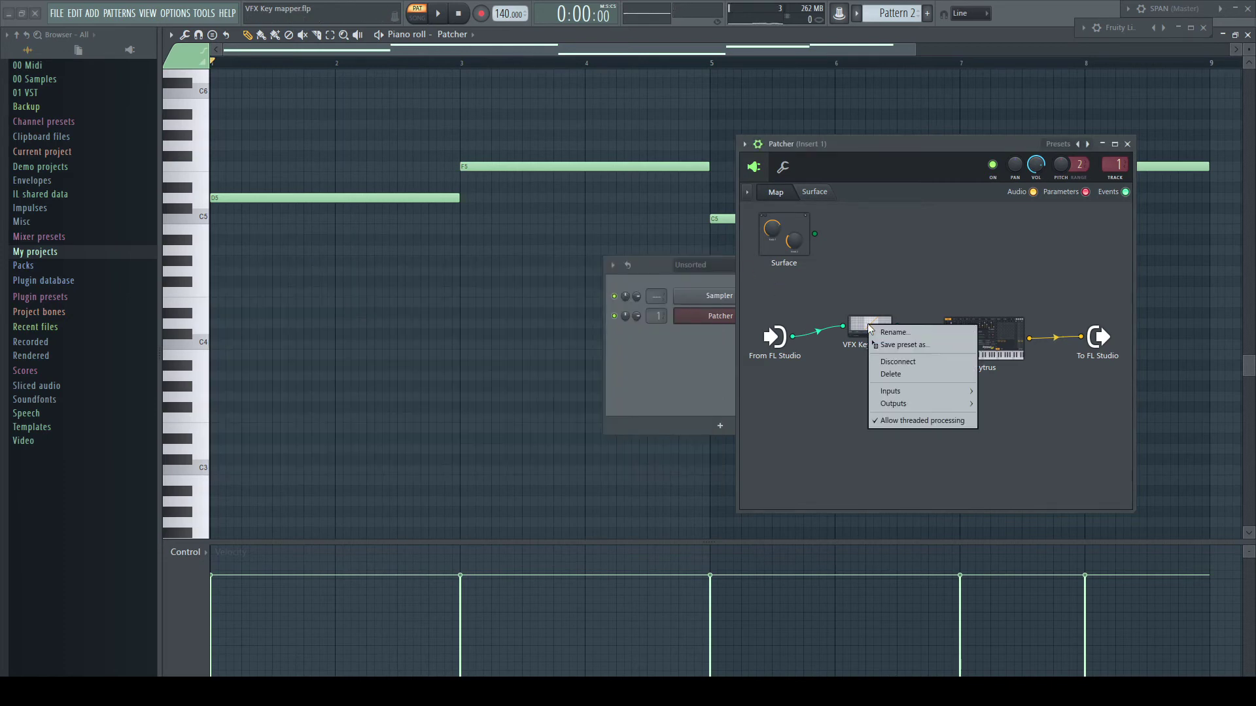
pyautogui.moveTo(870, 325)
pyautogui.mouseDown()
pyautogui.moveTo(868, 388)
pyautogui.moveTo(940, 342)
pyautogui.mouseUp()
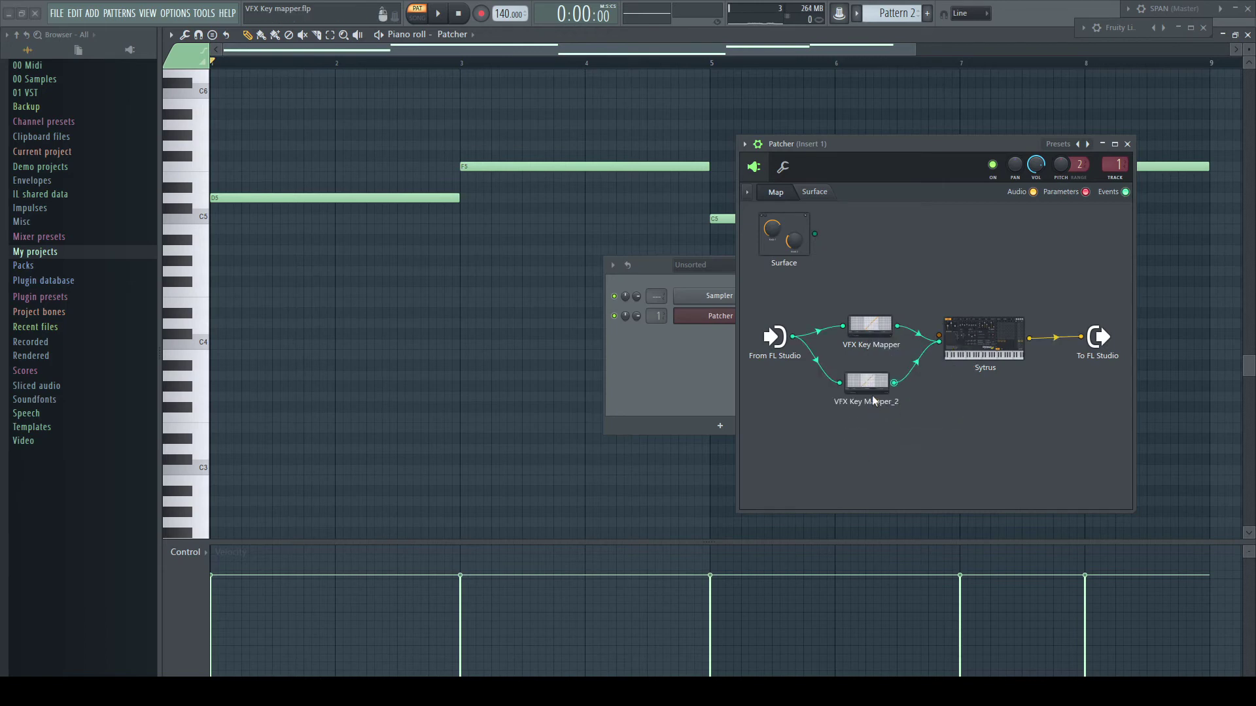
pyautogui.click(867, 381)
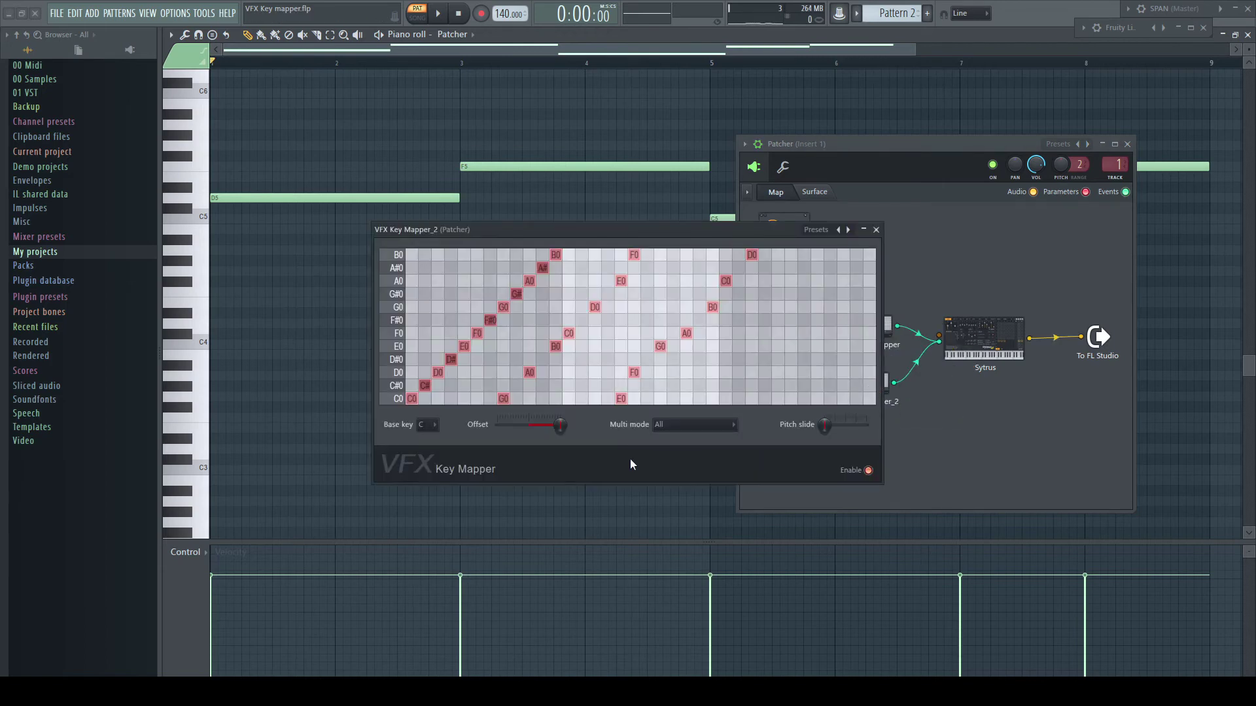
# Load the Default preset into Key Mapper_2, set a negative Offset, and close it
pyautogui.click(816, 231)
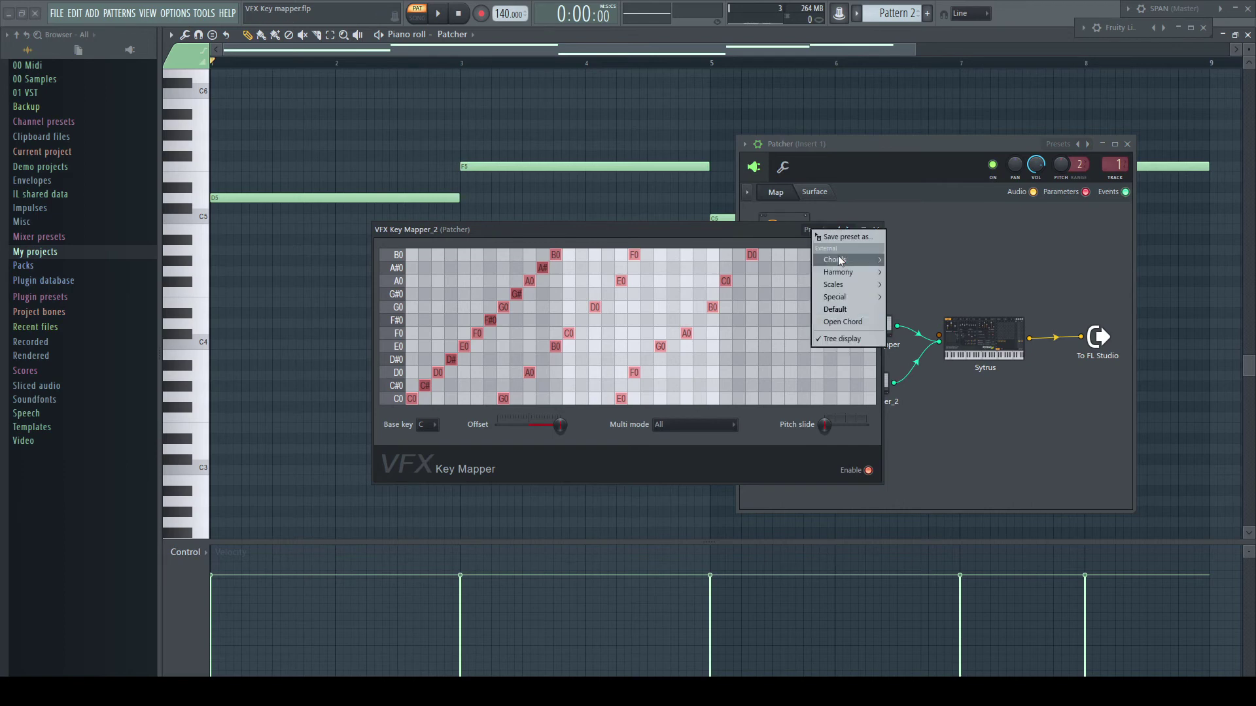
pyautogui.click(846, 310)
pyautogui.moveTo(532, 428); pyautogui.dragTo(519, 453)
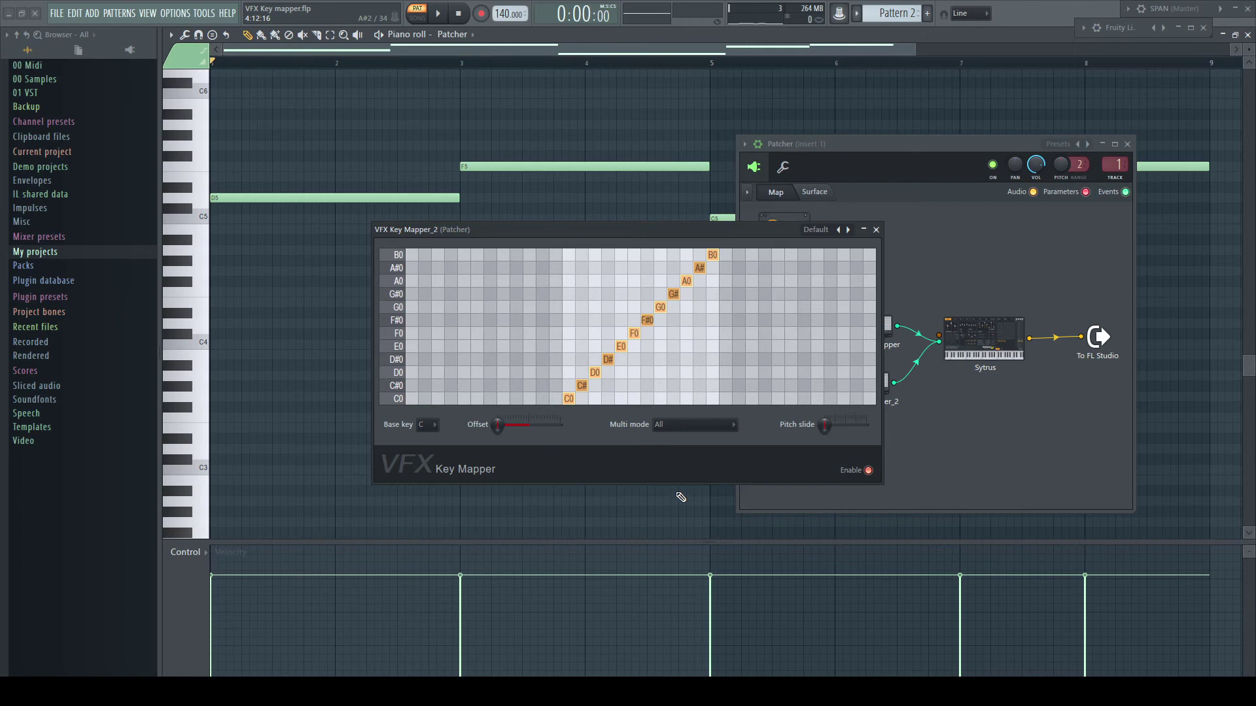
pyautogui.click(876, 230)
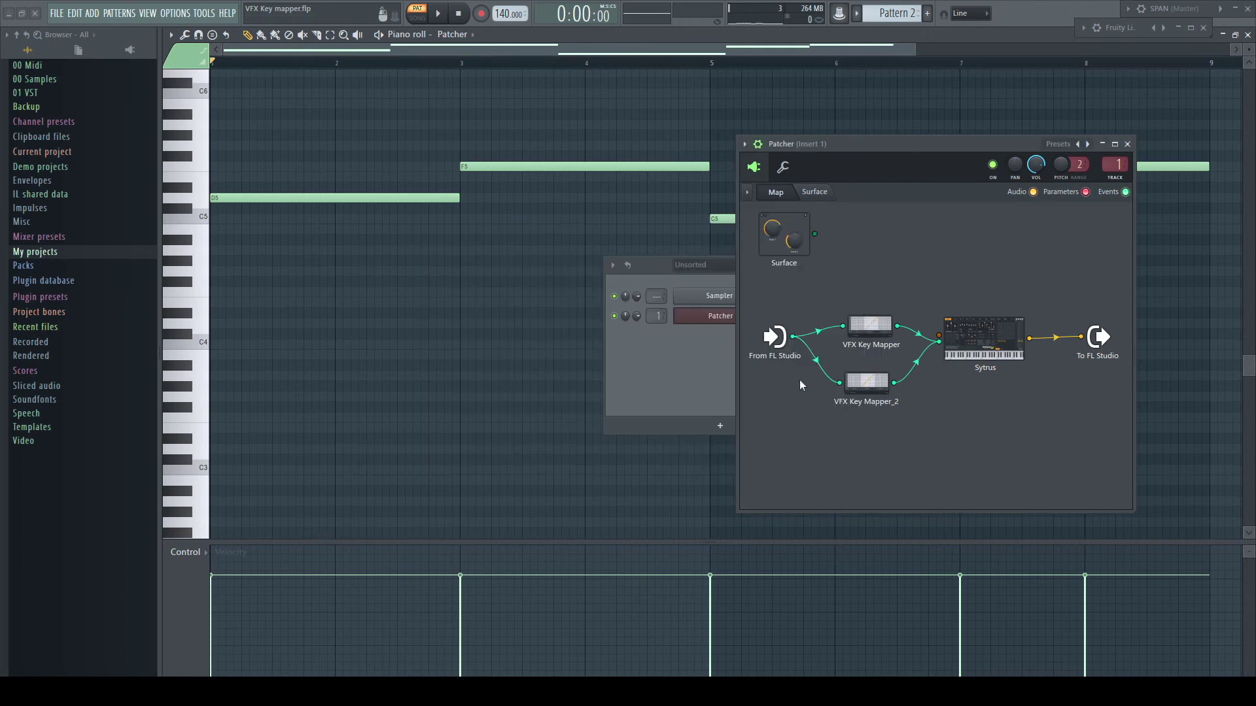
# Play C5, D5, F5 and A5 on the keyboard to hear the parallel mappers
pyautogui.press('z')
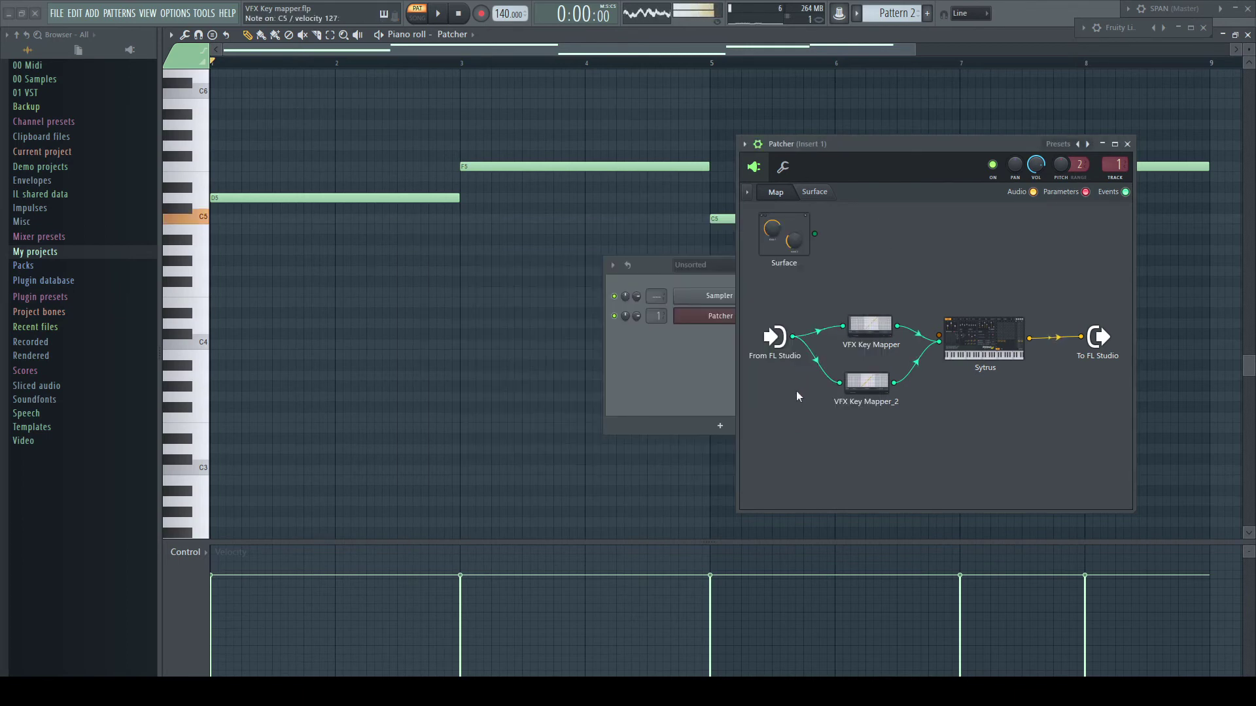
pyautogui.press('x')
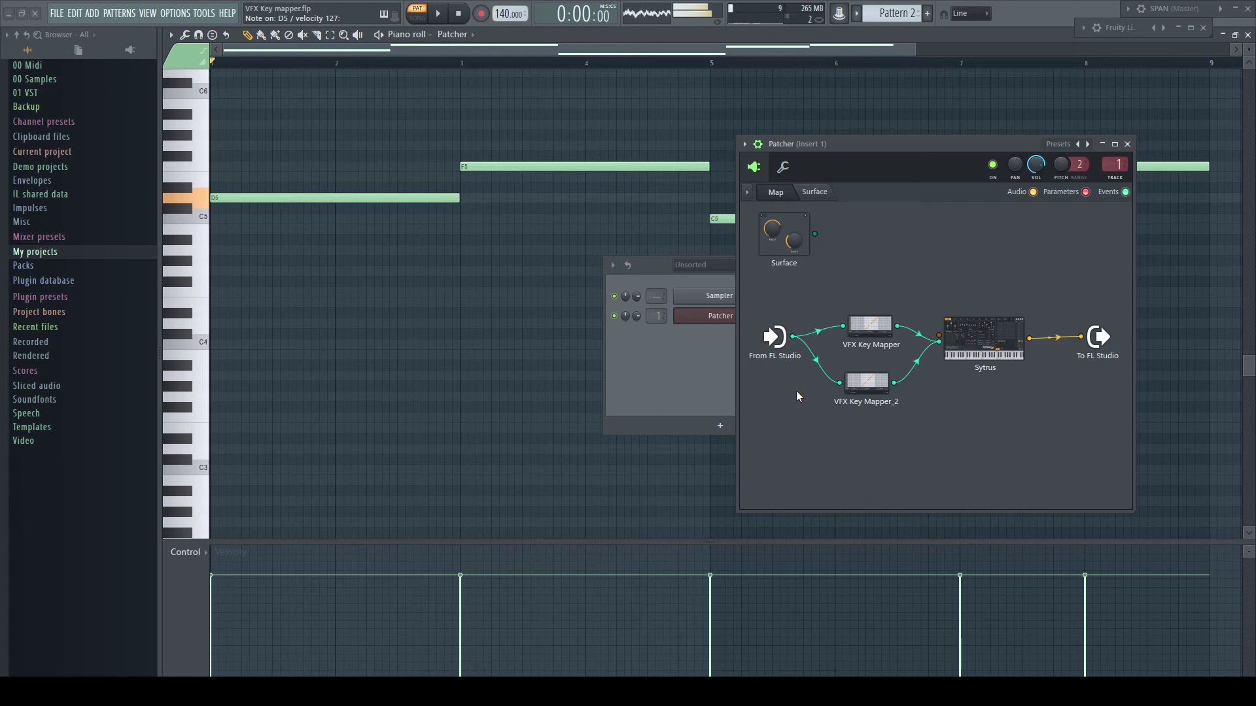
pyautogui.press('v')
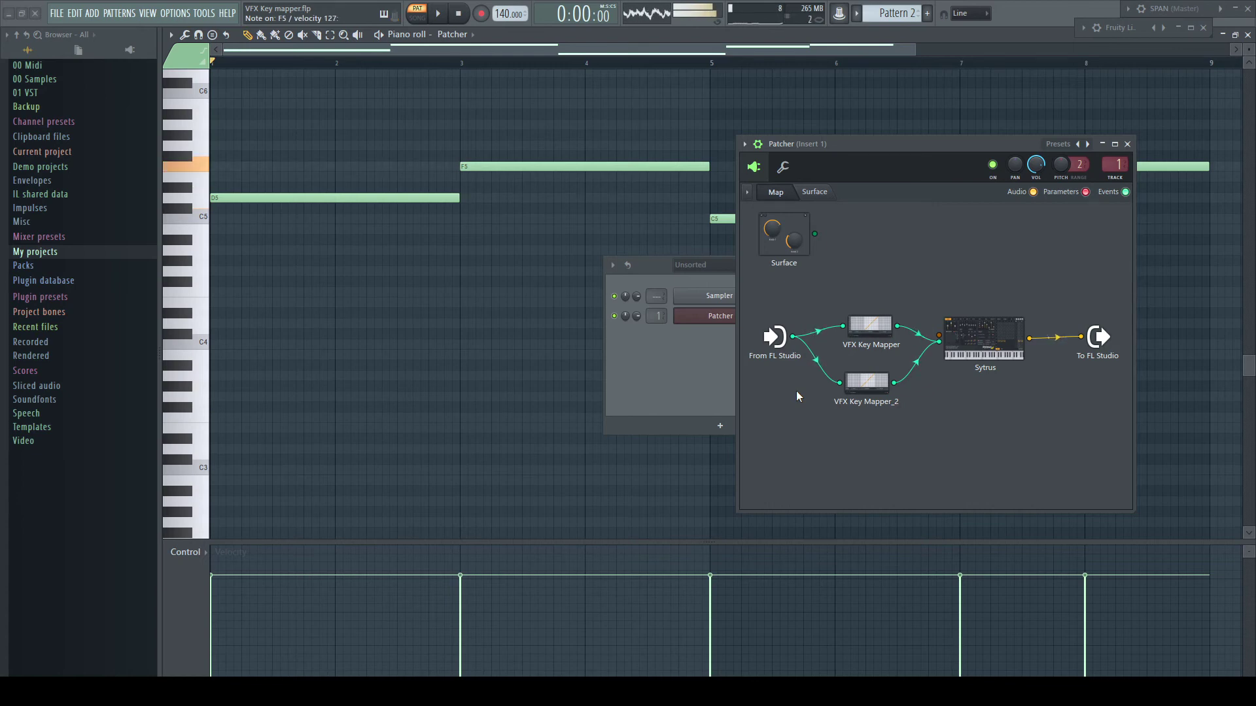
pyautogui.press('n')
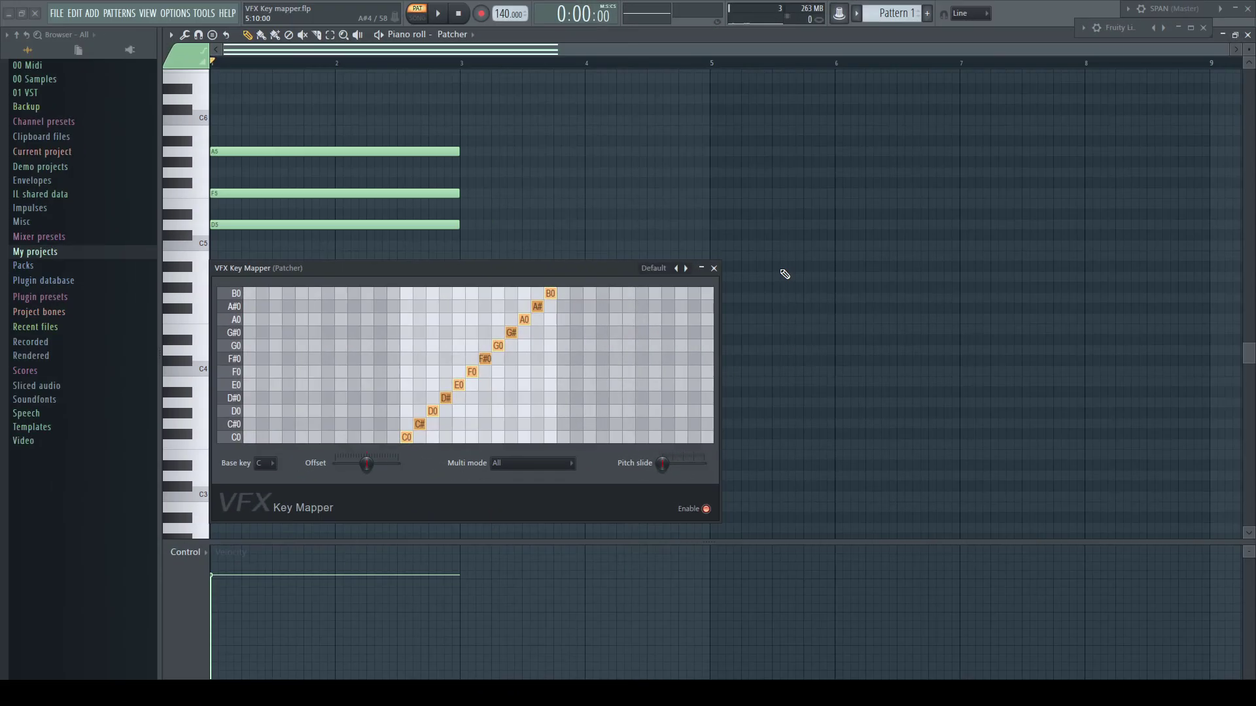
# After auditioning, copy the chord to bar 3 (F5–G#5–C6), bar 5, and bar 7 (E5–G5–B5)
pyautogui.press('space')
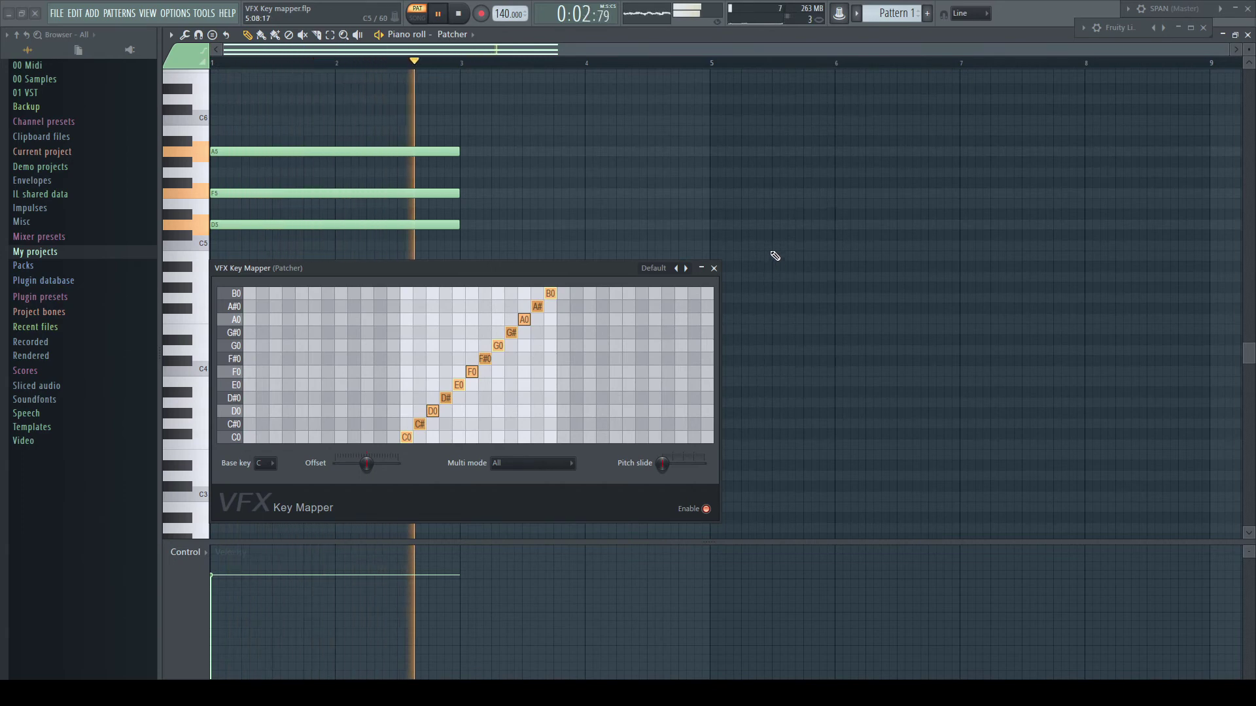
pyautogui.press('space')
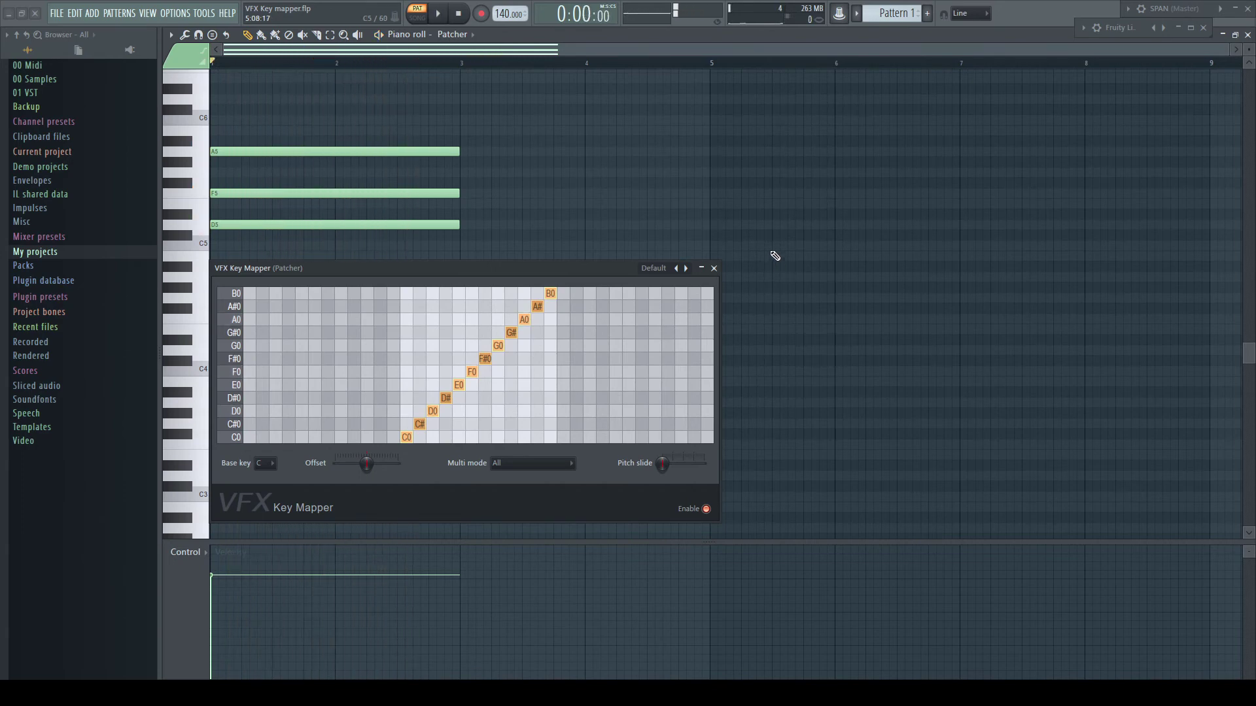
pyautogui.moveTo(274, 105)
pyautogui.mouseDown()
pyautogui.moveTo(365, 251)
pyautogui.moveTo(322, 218)
pyautogui.moveTo(582, 218)
pyautogui.moveTo(575, 189)
pyautogui.mouseUp()
pyautogui.click(826, 214)
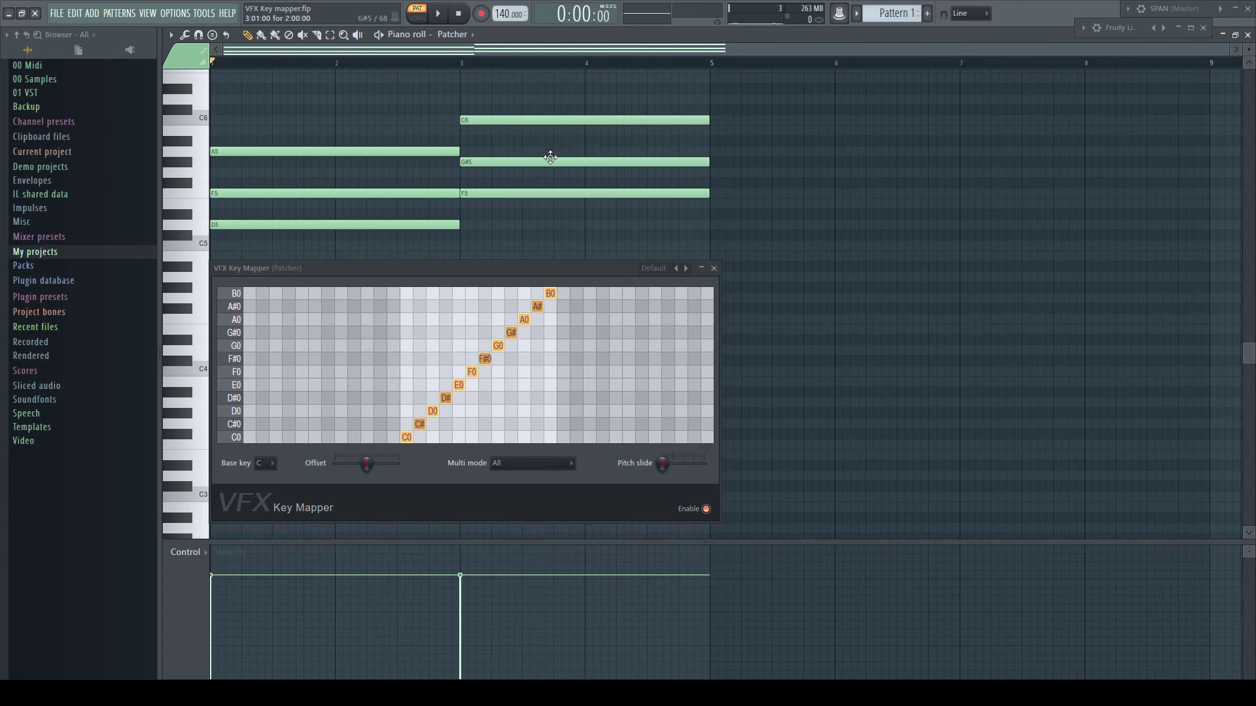
pyautogui.keyDown('ctrl'); pyautogui.moveTo(534, 93); pyautogui.dragTo(837, 252); pyautogui.keyUp('ctrl')
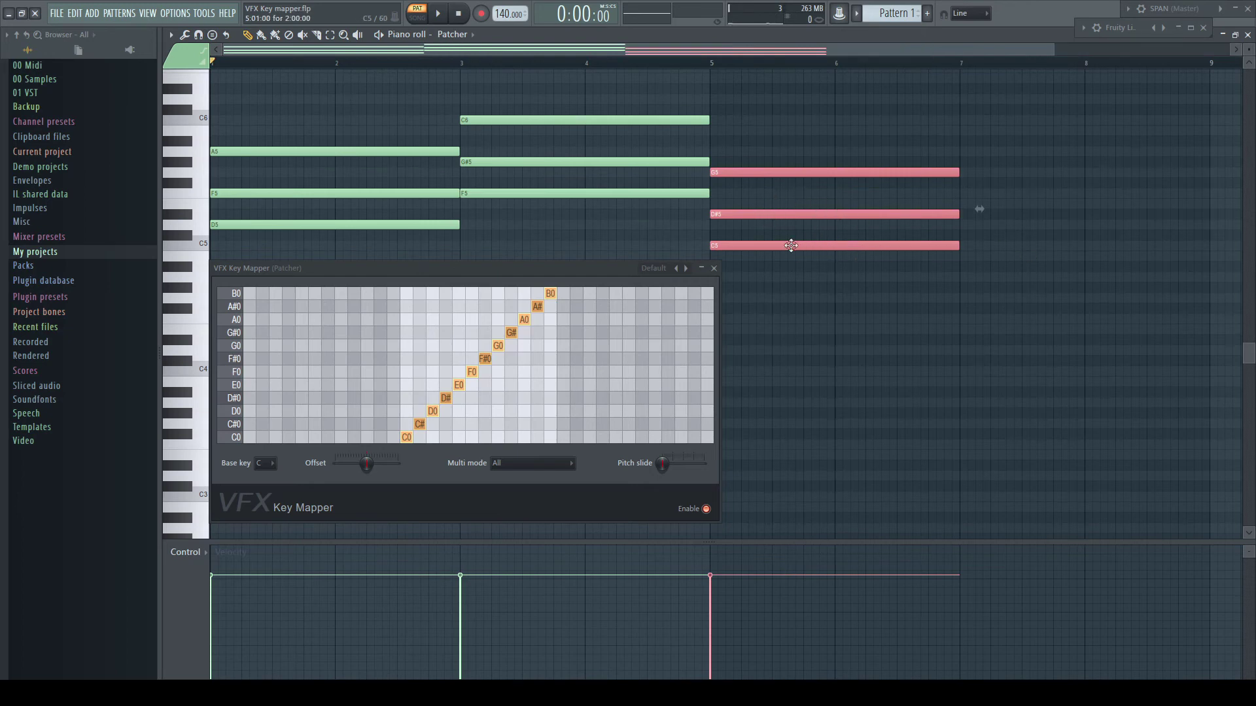
pyautogui.moveTo(789, 246); pyautogui.dragTo(944, 244)
pyautogui.moveTo(1051, 224); pyautogui.dragTo(1035, 185)
pyautogui.click(932, 359)
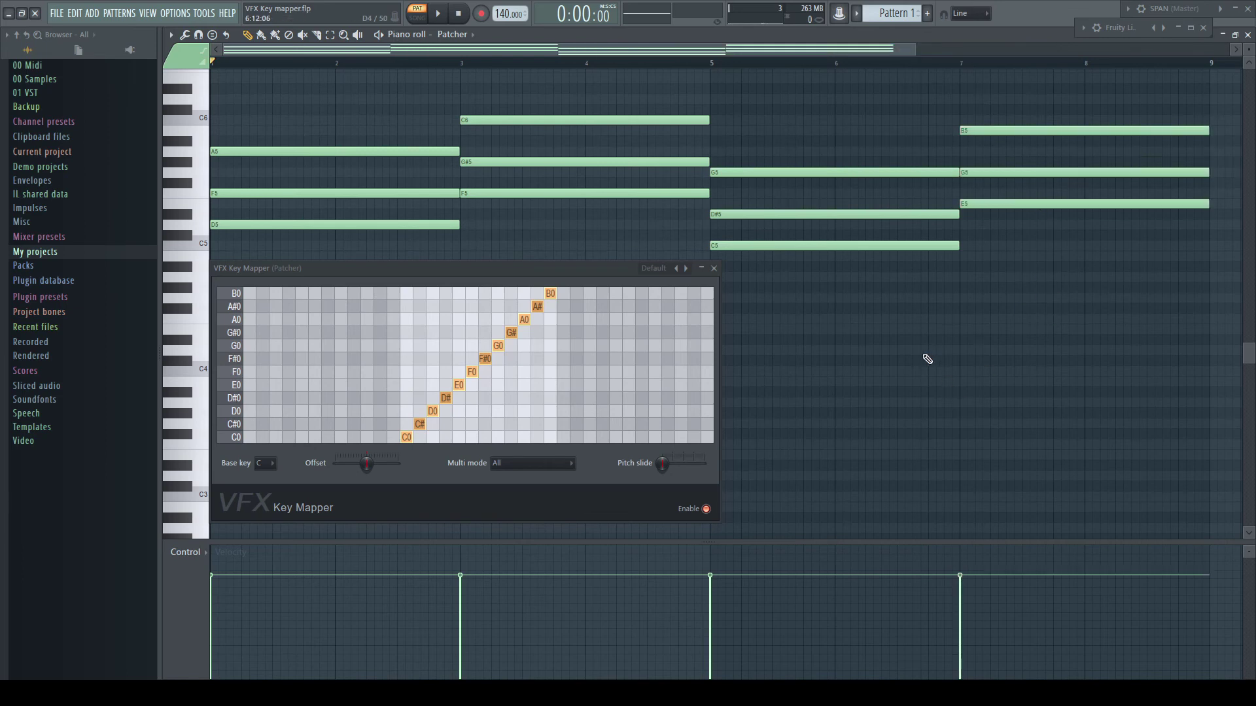
pyautogui.press('space')
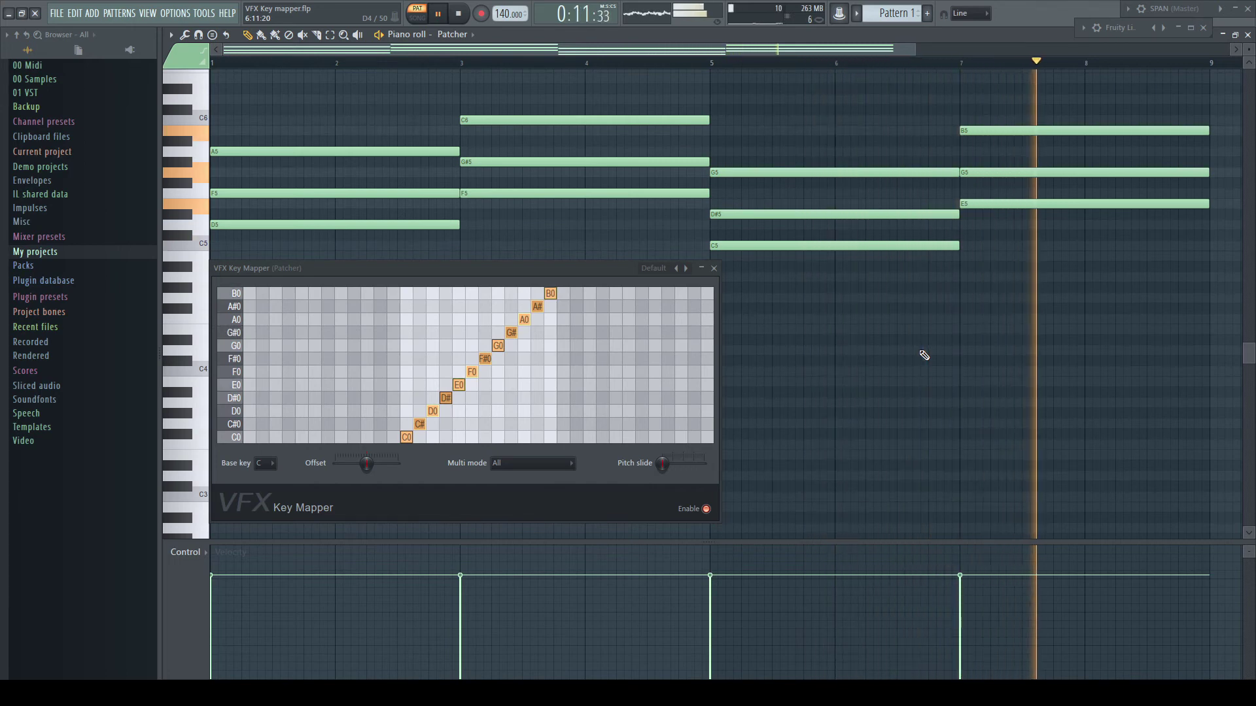
pyautogui.press('space')
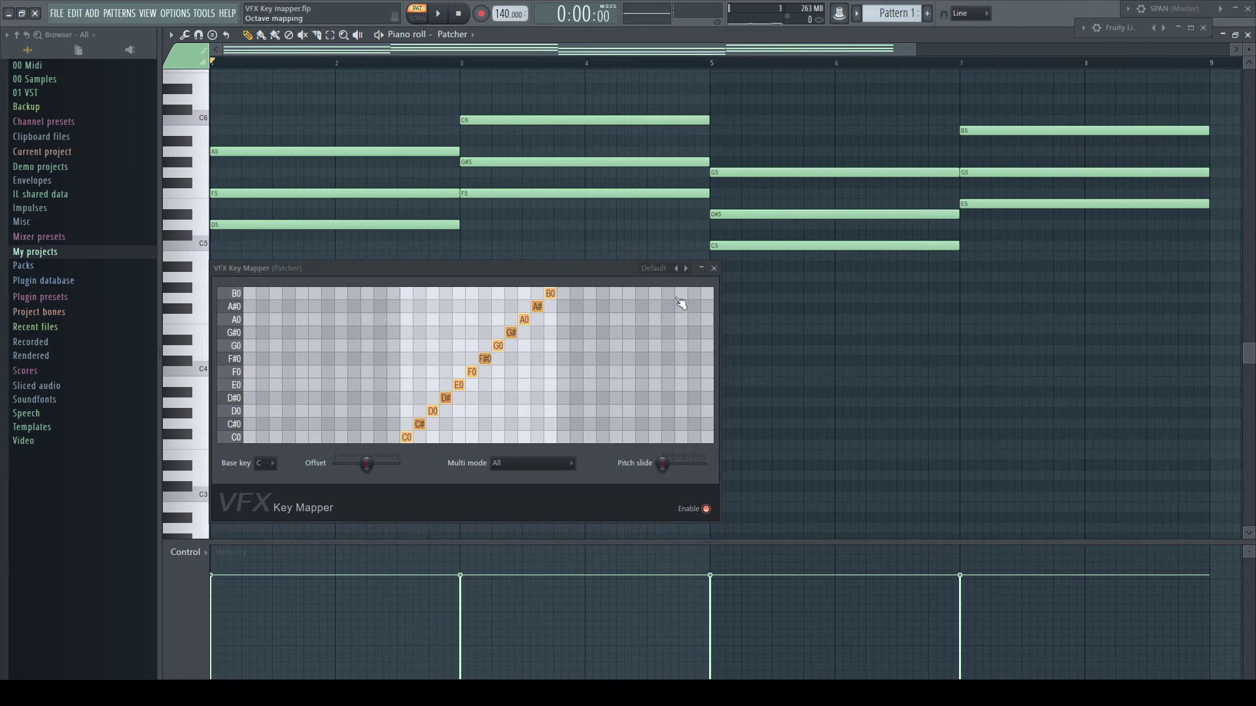
# Load the Scales > Major preset in the Key Mapper and play the four-chord progression through it
pyautogui.click(654, 268)
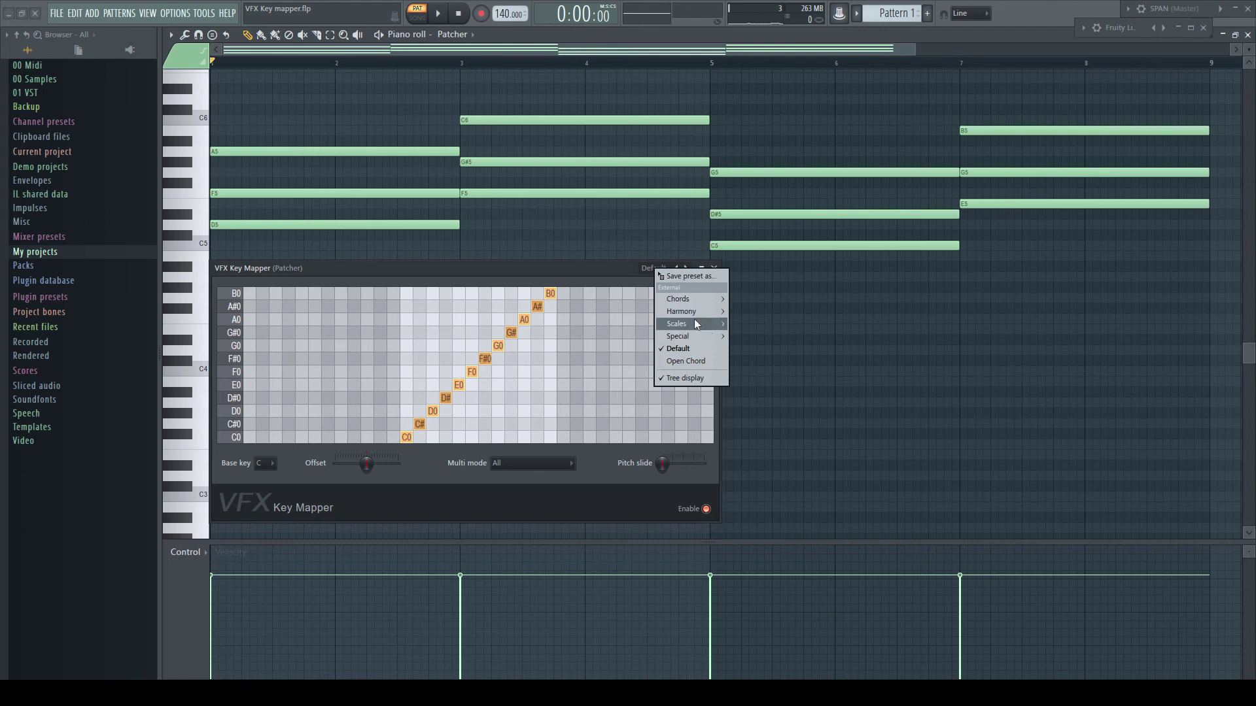
pyautogui.moveTo(676, 323)
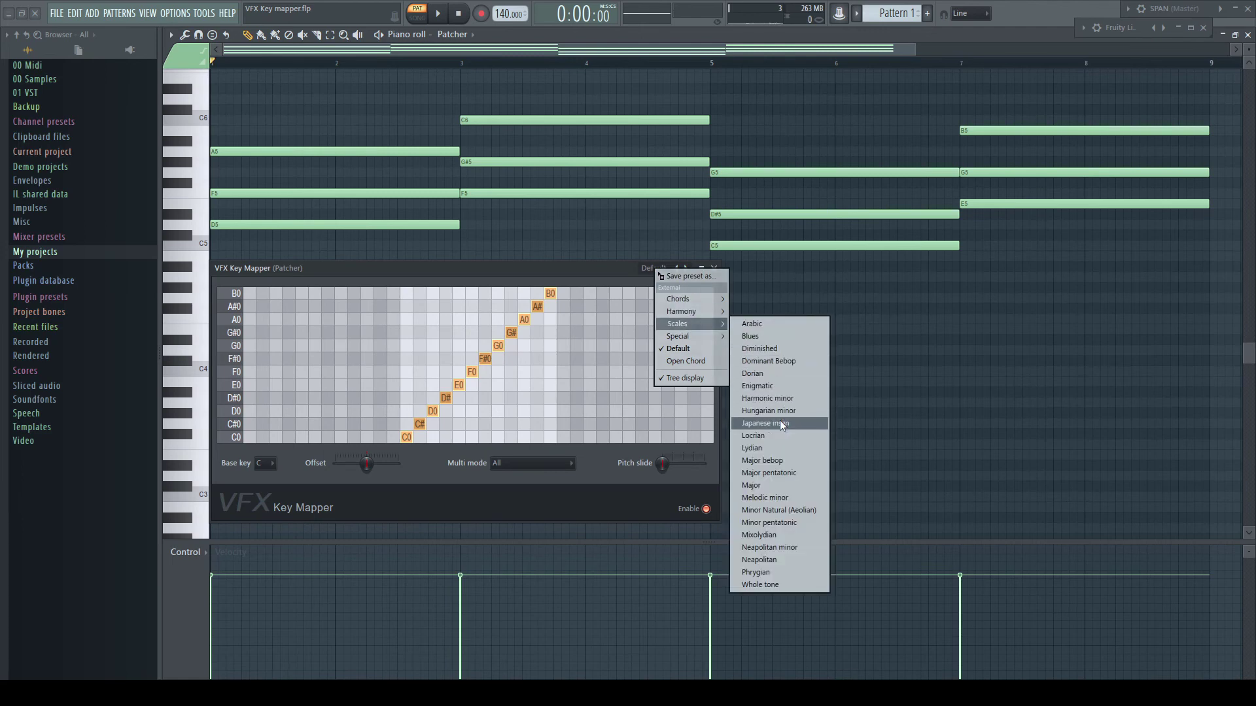
pyautogui.click(769, 487)
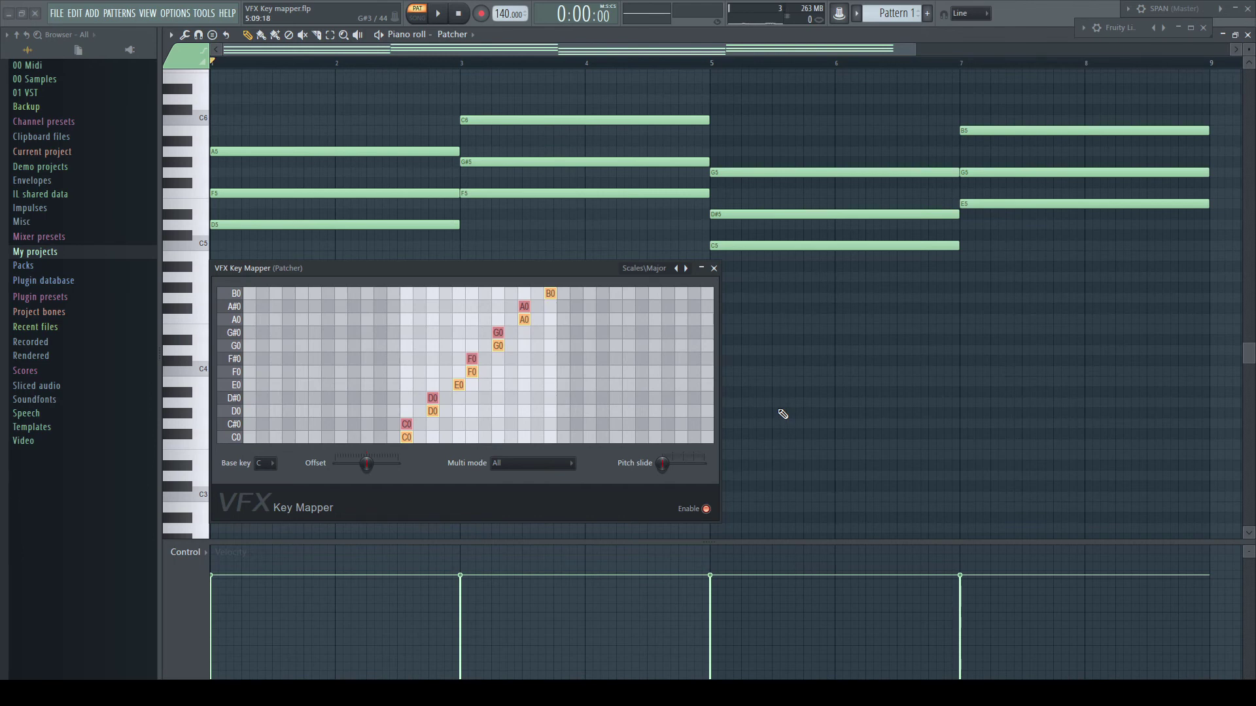
pyautogui.press('space')
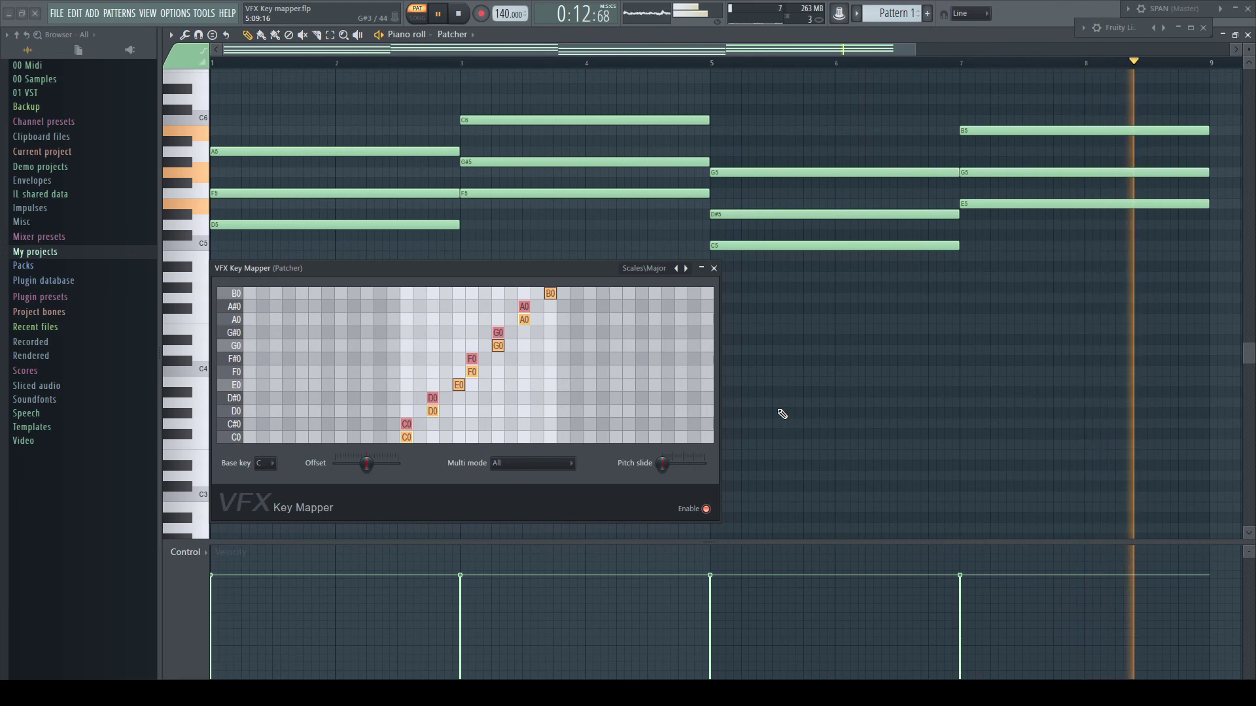
pyautogui.press('space')
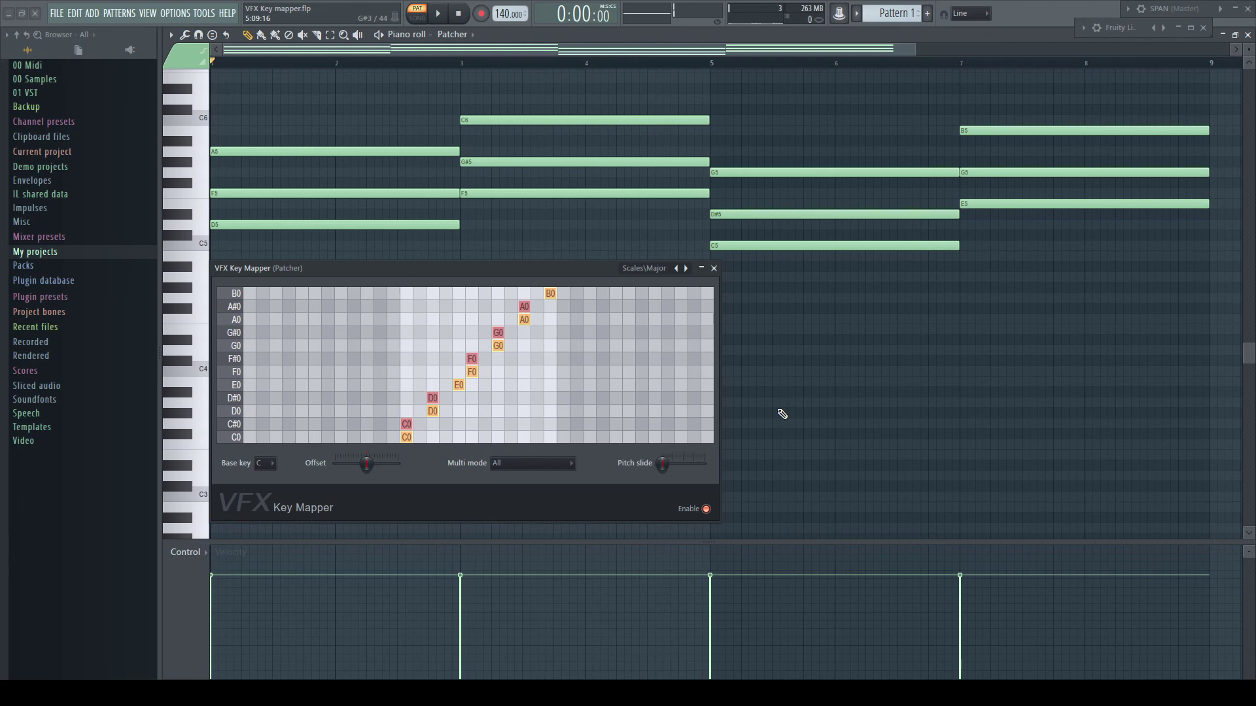
# Remap G#0 to A0 and D#0 to E0 in the Major key map, then audition the progression
pyautogui.click(526, 333)
pyautogui.click(458, 398)
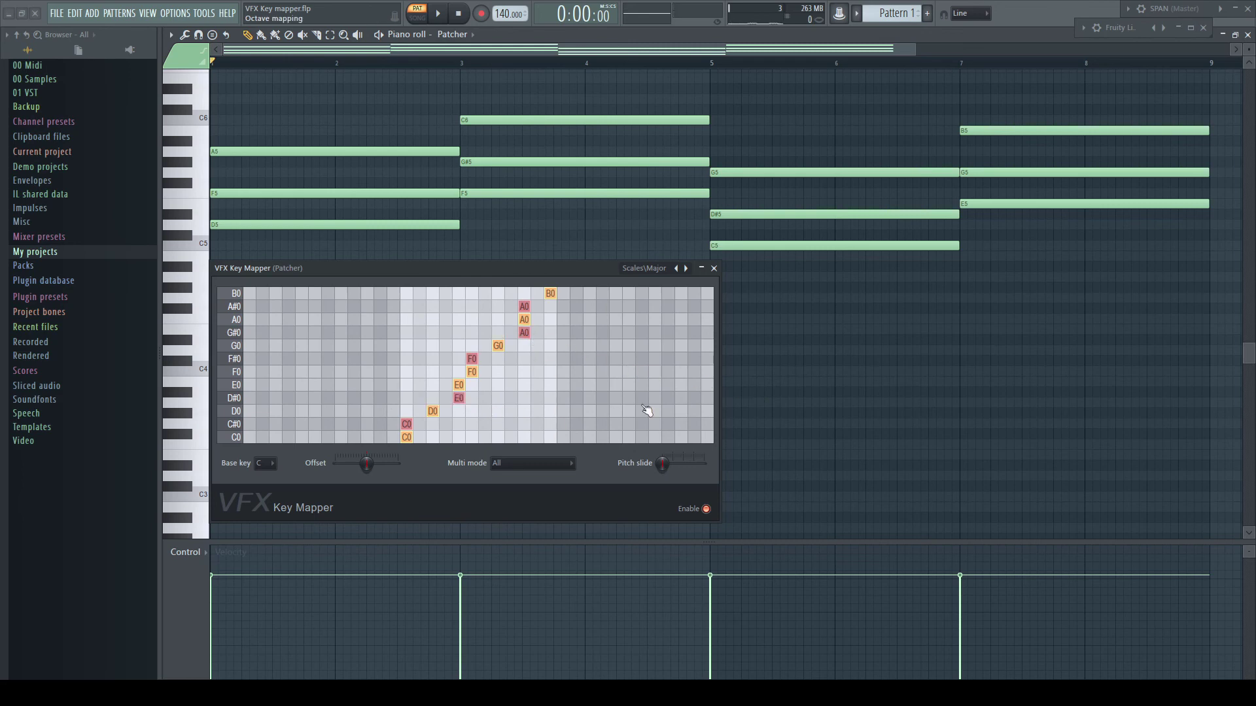
pyautogui.press('space')
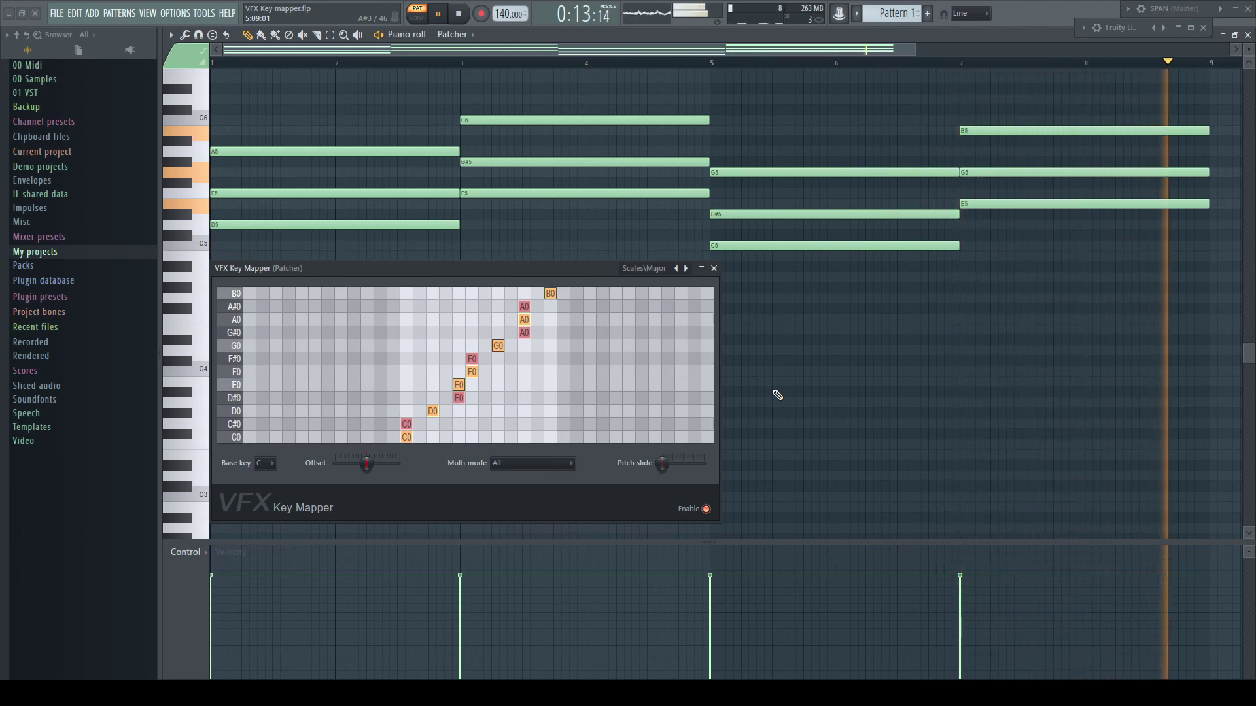
pyautogui.press('space')
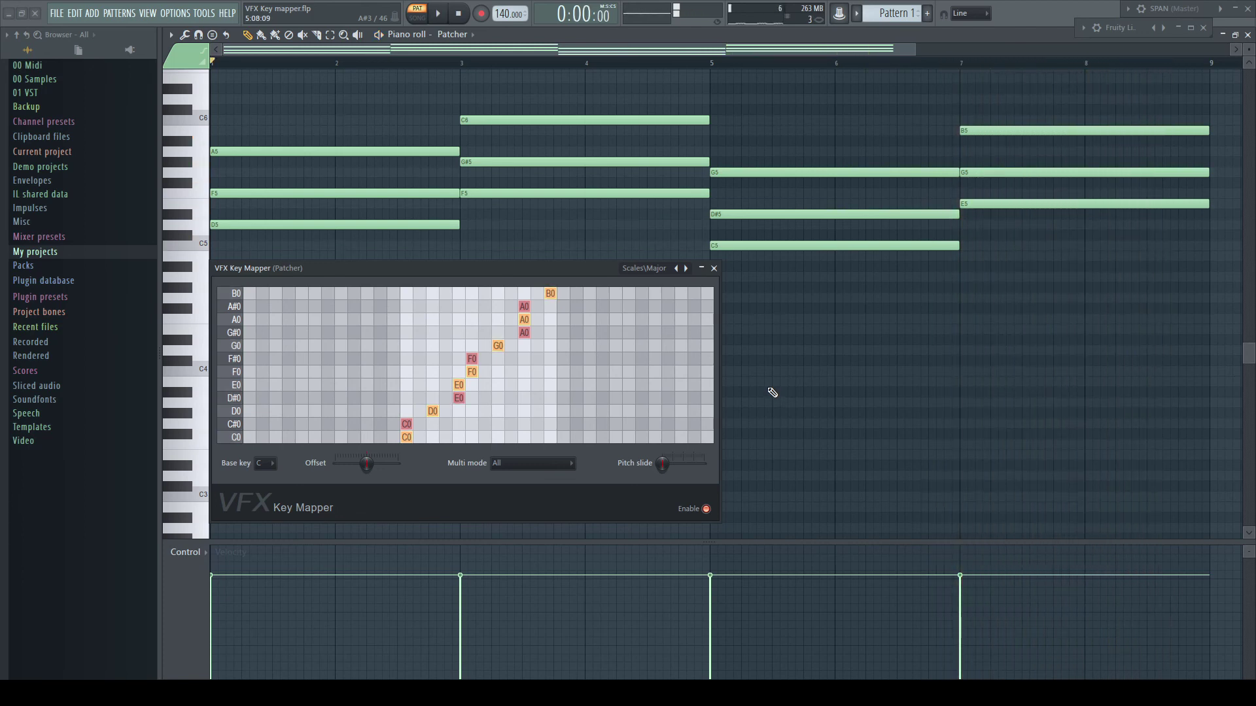